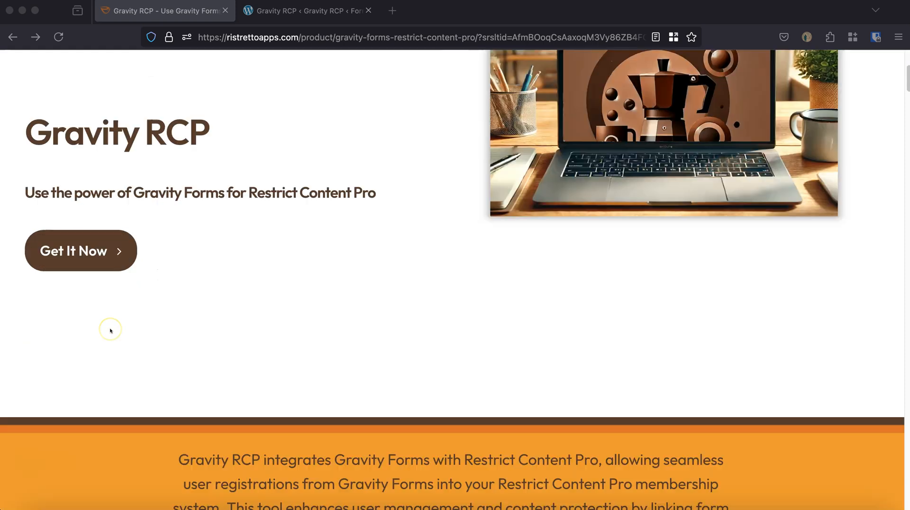
Review the benefits, payment options and pro features on the Gravity RCP product page.
scroll(110, 330, down, 5)
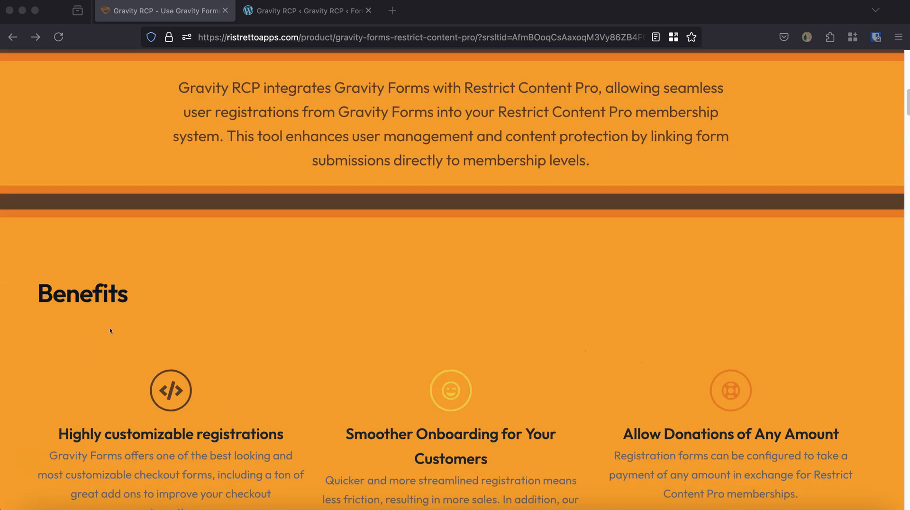
scroll(110, 331, down, 5)
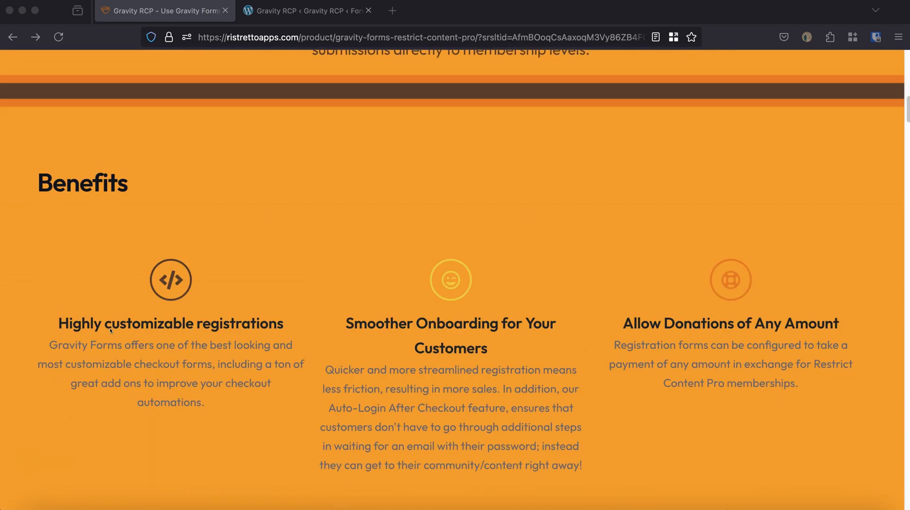
scroll(110, 330, down, 4)
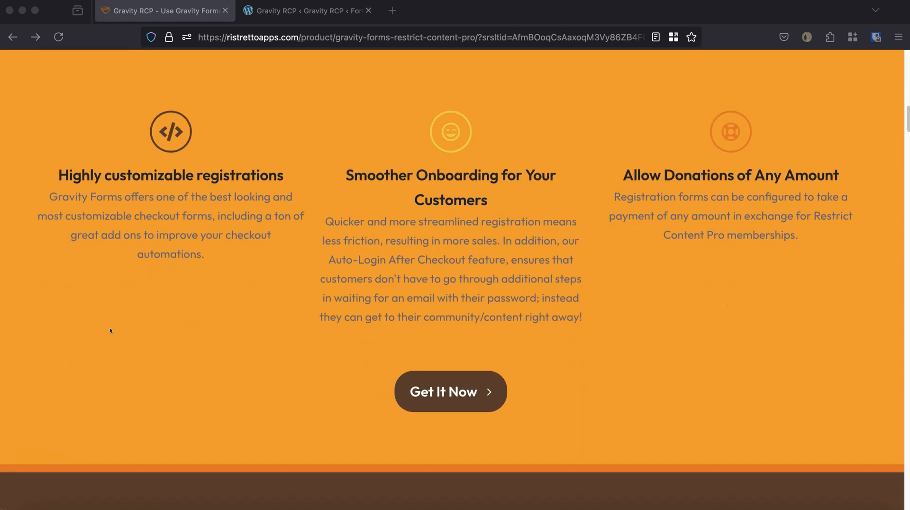
scroll(110, 330, down, 2)
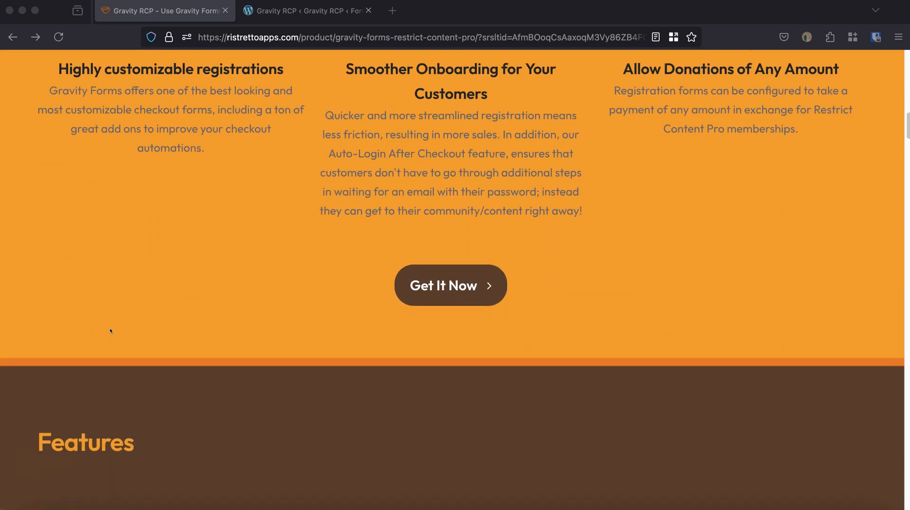
right_click(110, 329)
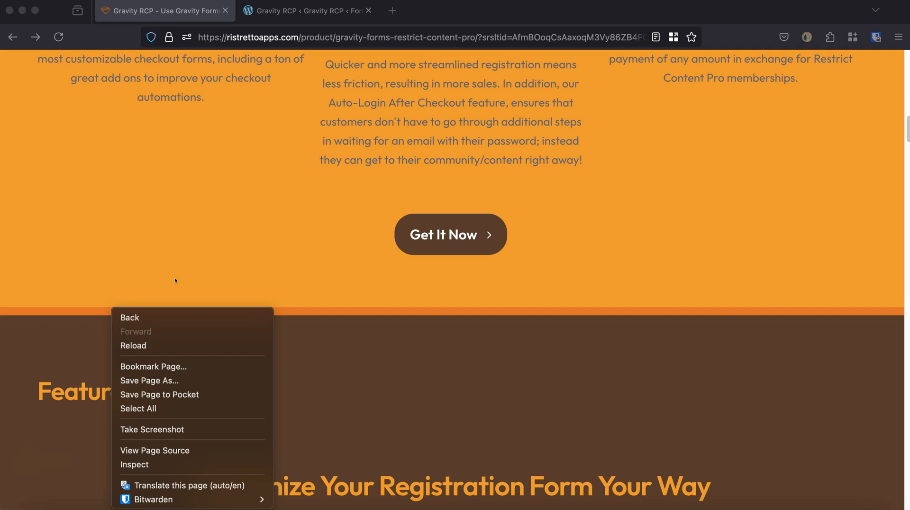
click(242, 224)
scroll(243, 224, down, 1)
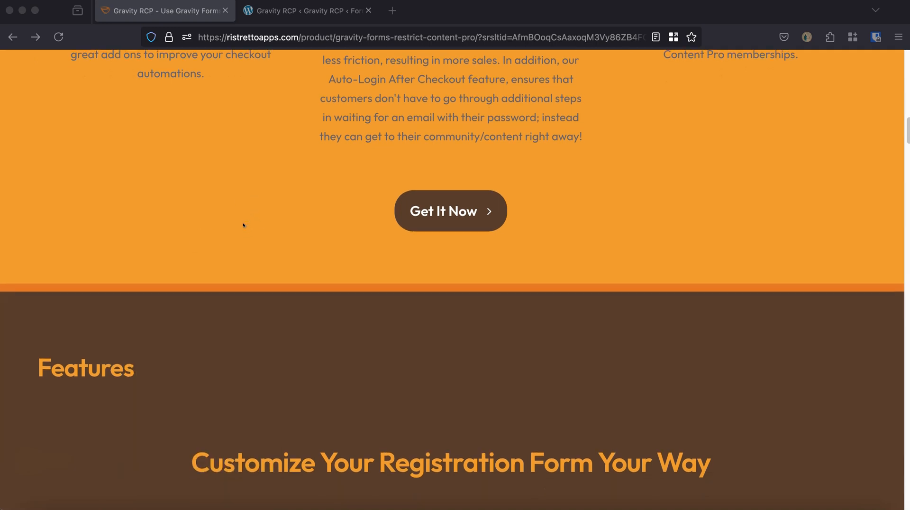
scroll(243, 224, down, 4)
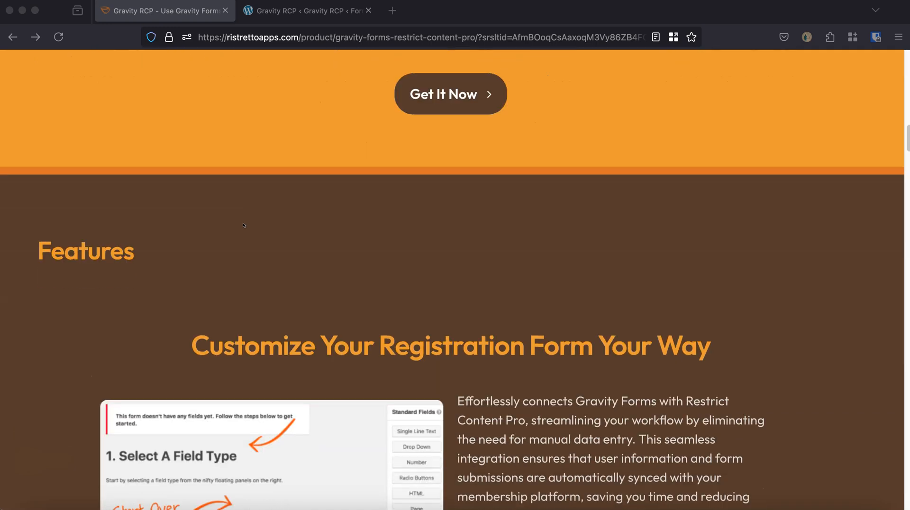
scroll(243, 225, down, 10)
scroll(250, 135, up, 5)
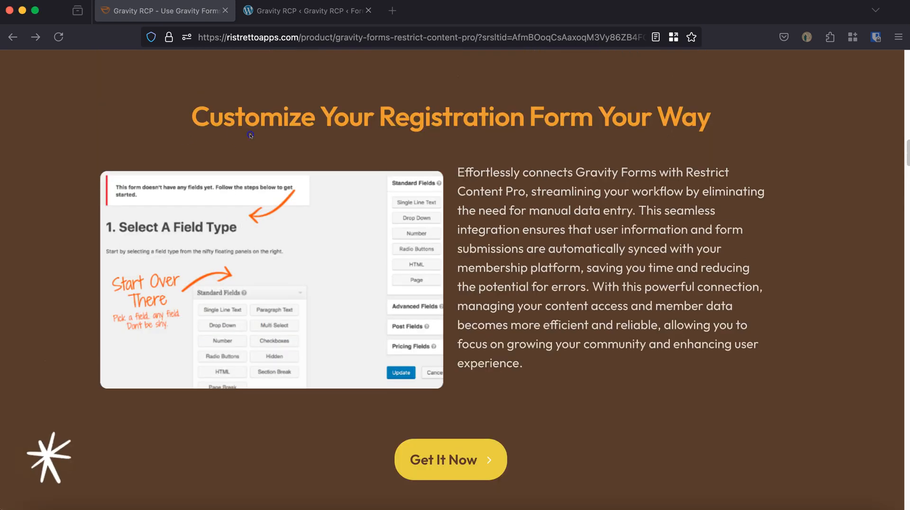
scroll(398, 359, down, 20)
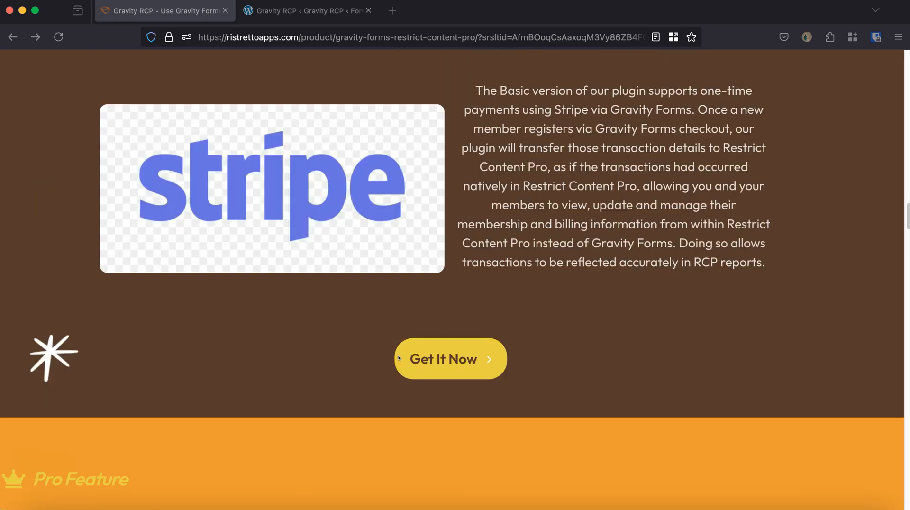
scroll(398, 358, up, 2)
scroll(399, 358, down, 15)
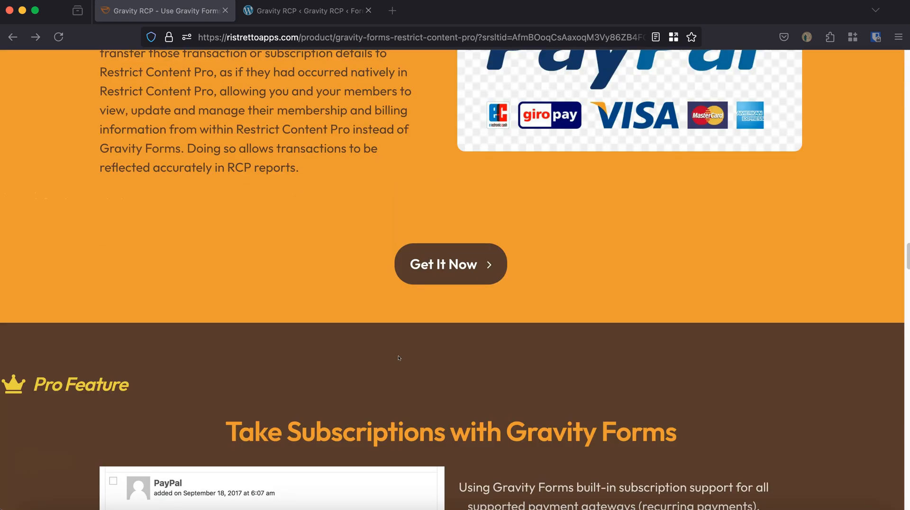
scroll(398, 358, down, 15)
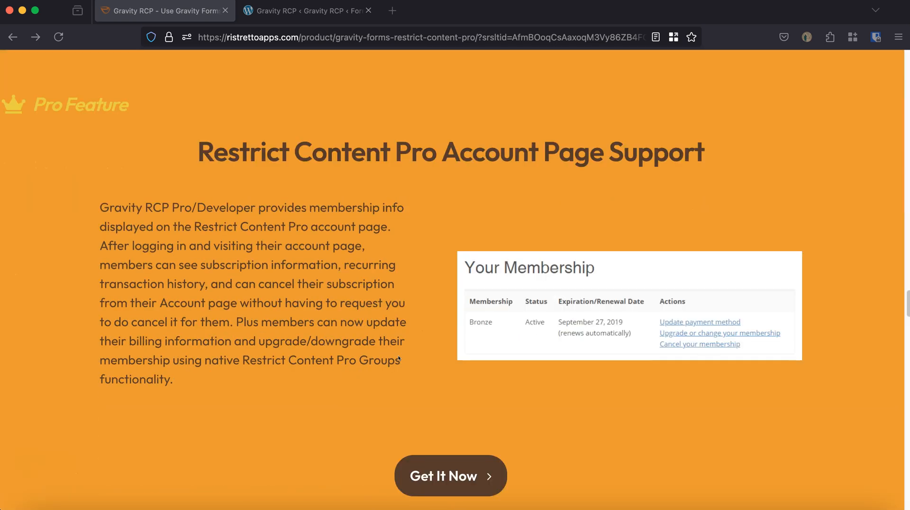
scroll(398, 358, up, 20)
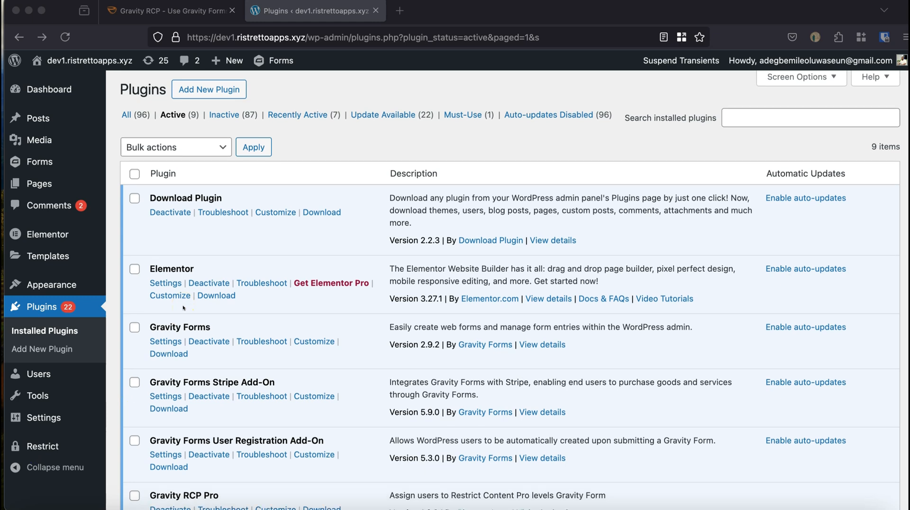
Check the active plugins for Gravity Forms, its Stripe and User Registration add-ons, Gravity RCP Pro and Restrict Content Pro.
scroll(183, 307, down, 1)
click(151, 311)
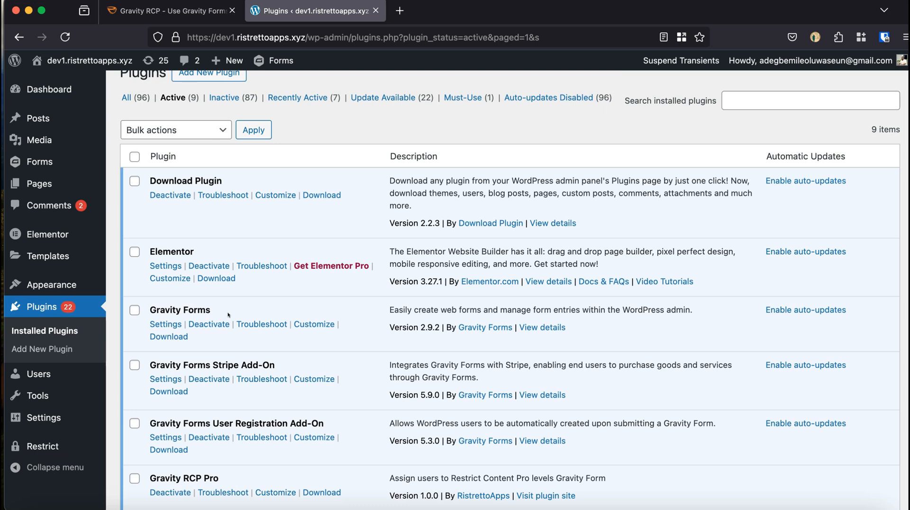
drag(226, 313, 150, 310)
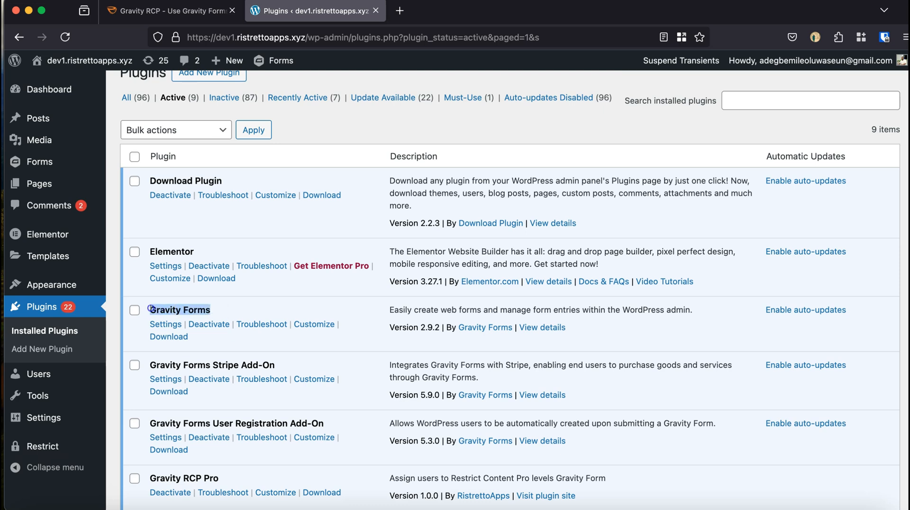
click(262, 360)
drag(284, 366, 181, 356)
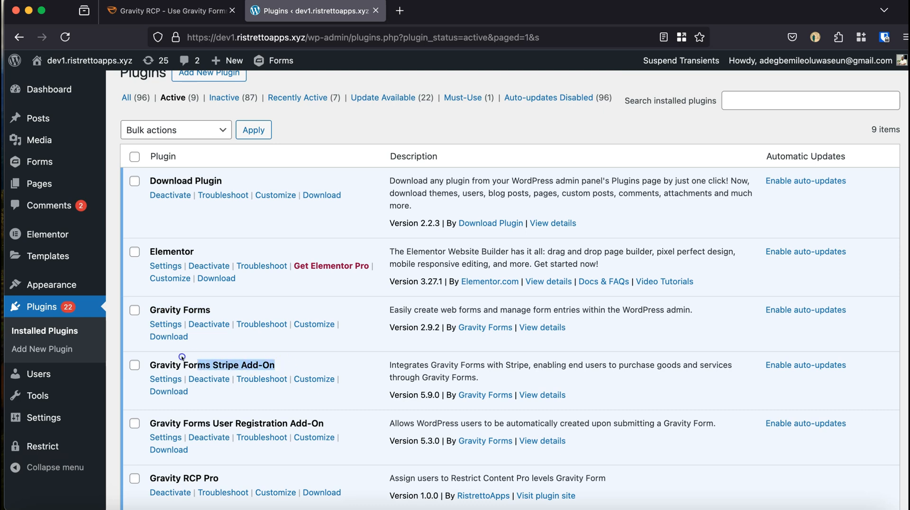
drag(181, 357, 164, 358)
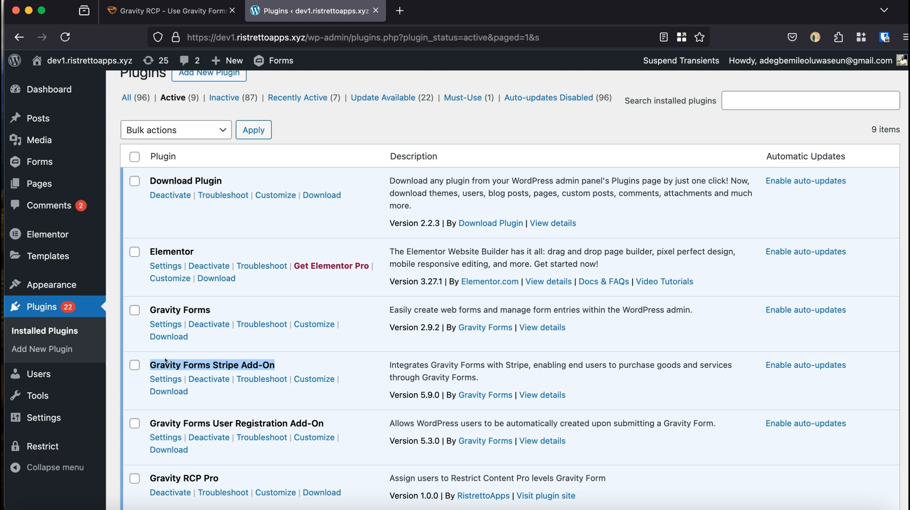
click(331, 420)
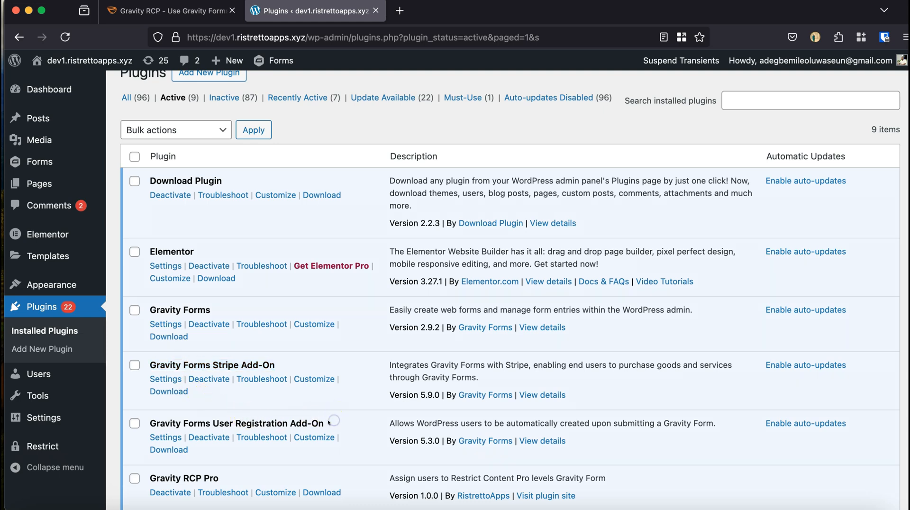
triple_click(328, 422)
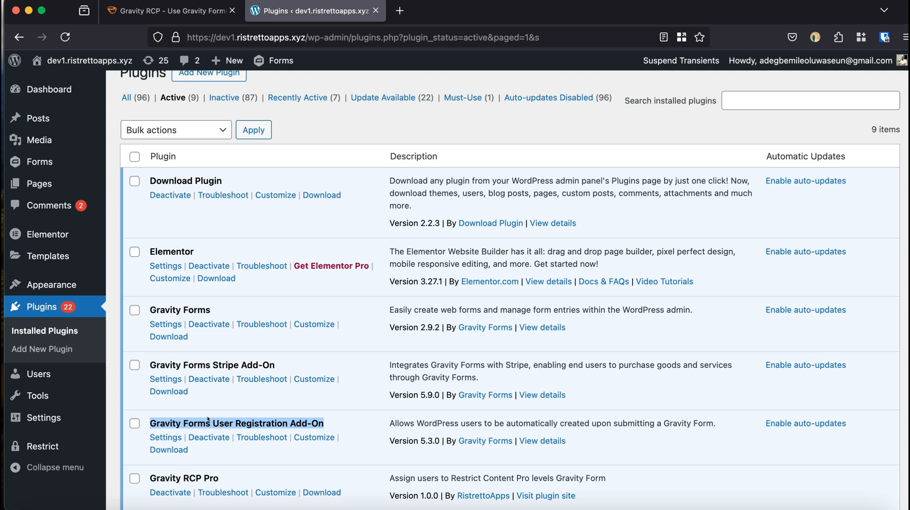
scroll(208, 419, down, 3)
drag(220, 358, 154, 356)
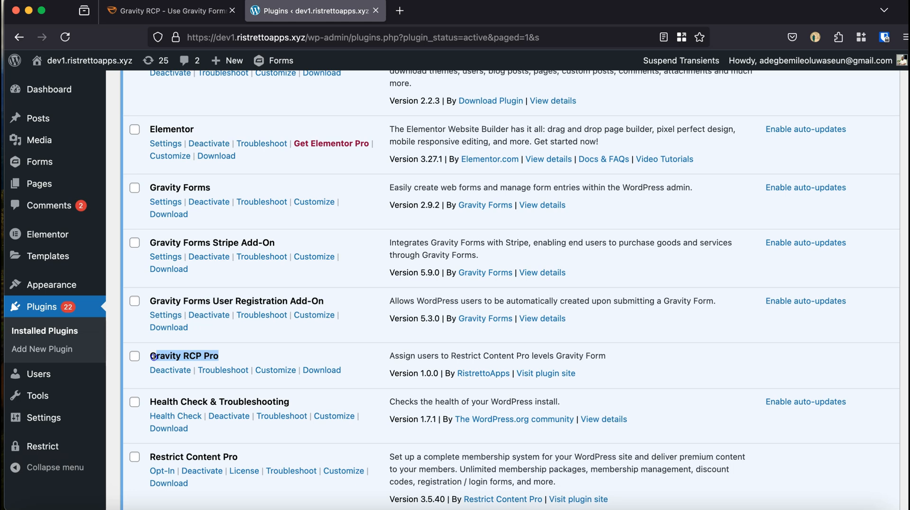
drag(152, 356, 151, 357)
scroll(223, 430, down, 1)
drag(238, 446, 149, 447)
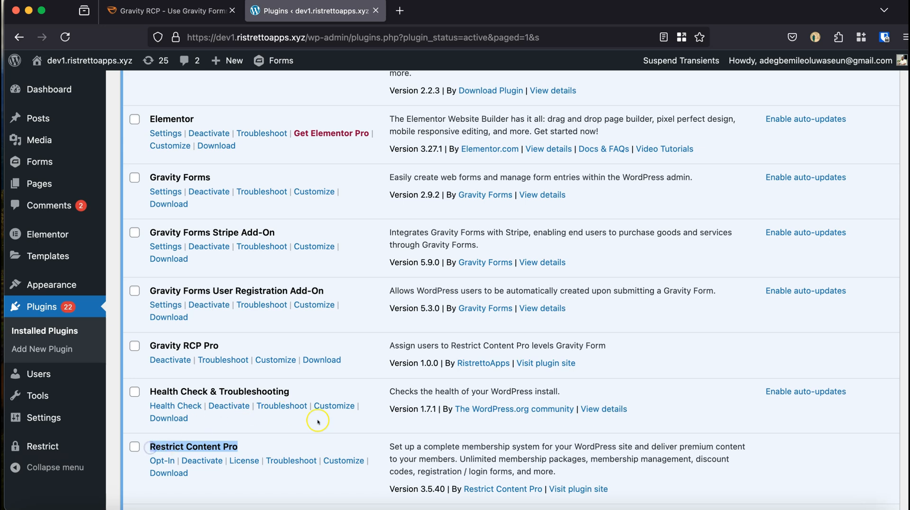
scroll(318, 421, down, 5)
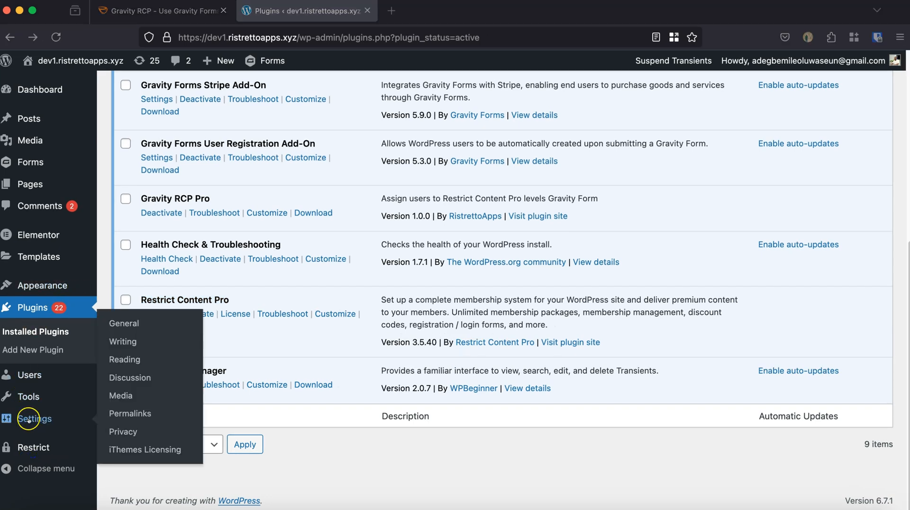
Start a new Restrict Content Pro membership level with "One Time Membership" as both its name and description.
mouse_move(29, 446)
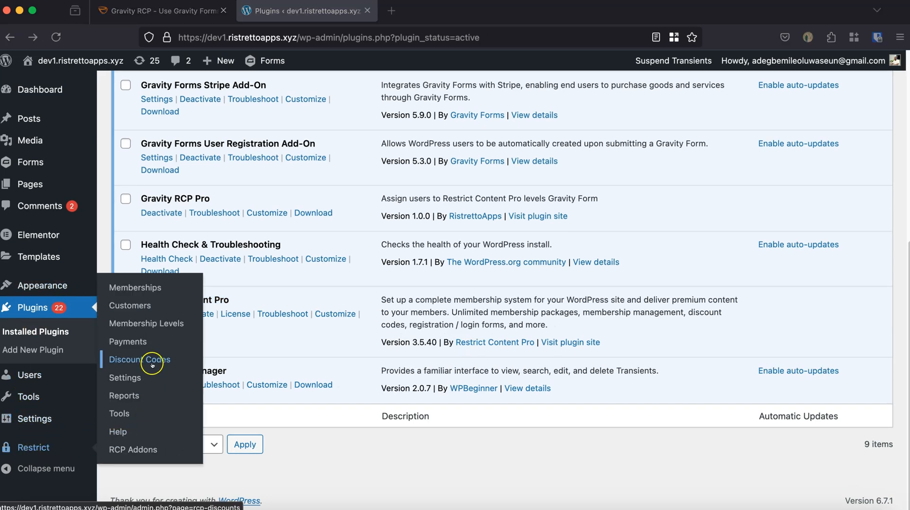
click(146, 324)
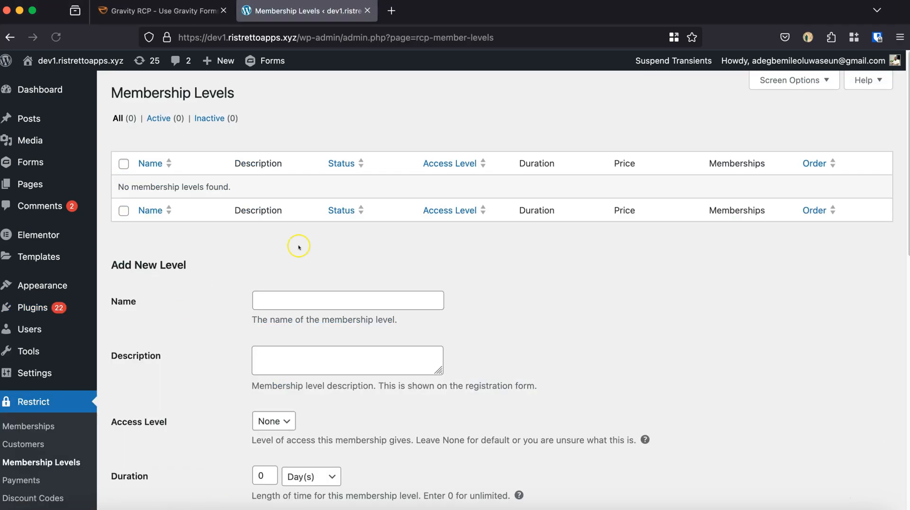
click(282, 298)
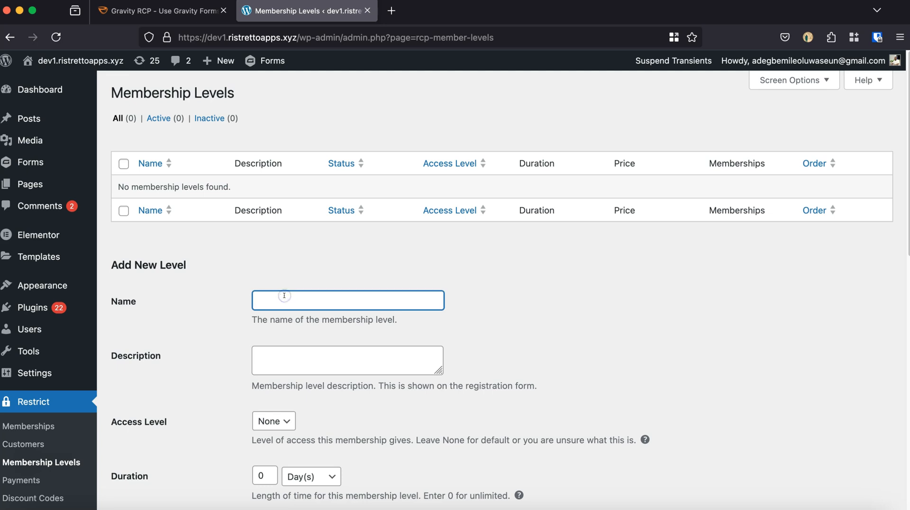
text(One Time Membership)
click(365, 303)
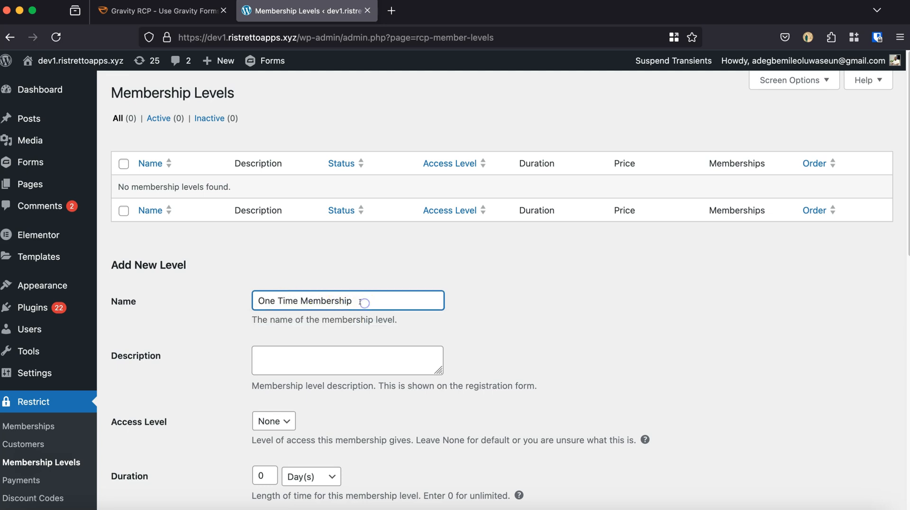
click(290, 363)
text(One Time Membership)
Leave the new level's access level at None and set its duration to 1 year.
scroll(294, 374, down, 3)
scroll(295, 383, down, 5)
scroll(264, 241, up, 4)
click(273, 254)
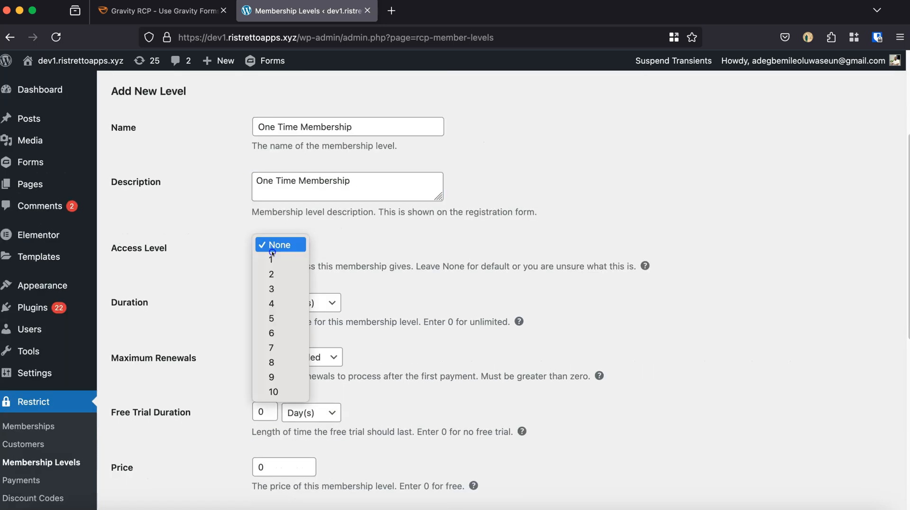
click(352, 232)
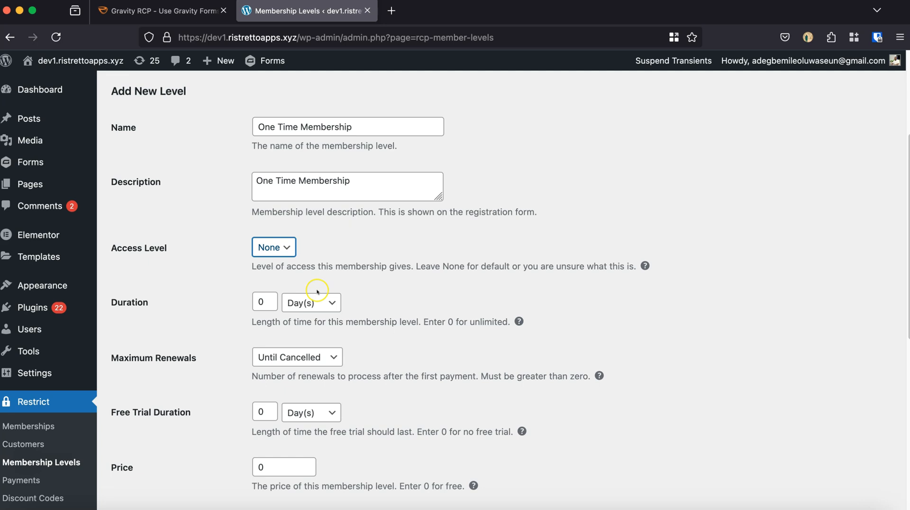
click(296, 302)
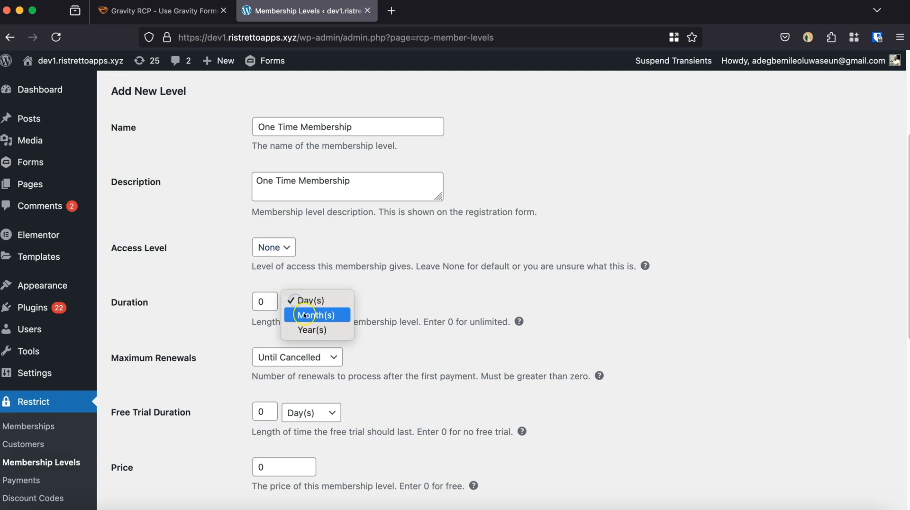
click(304, 329)
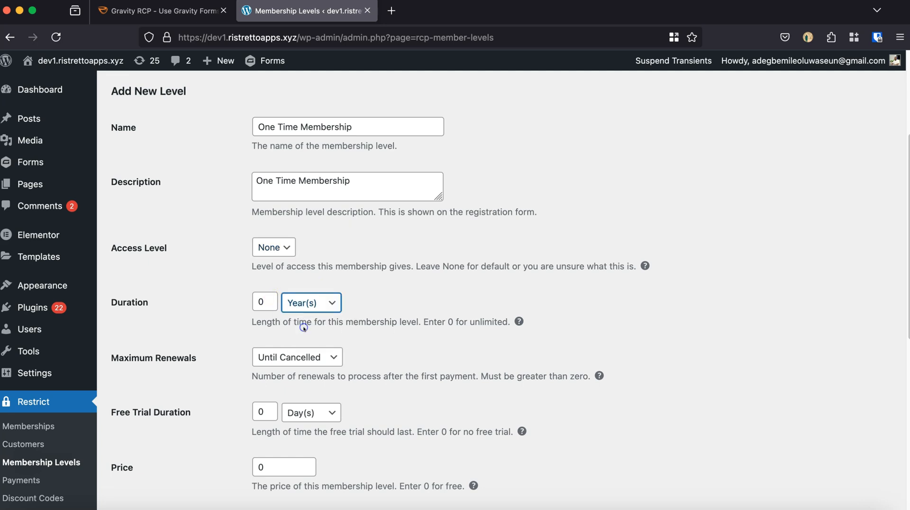
double_click(254, 302)
text(1)
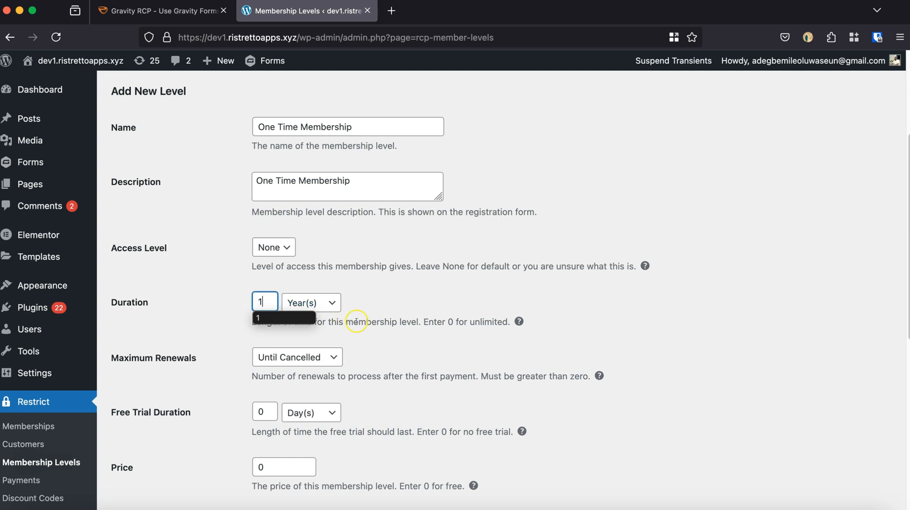
click(375, 308)
Limit the new level's maximum renewals to a specific number of 1.
scroll(378, 311, down, 2)
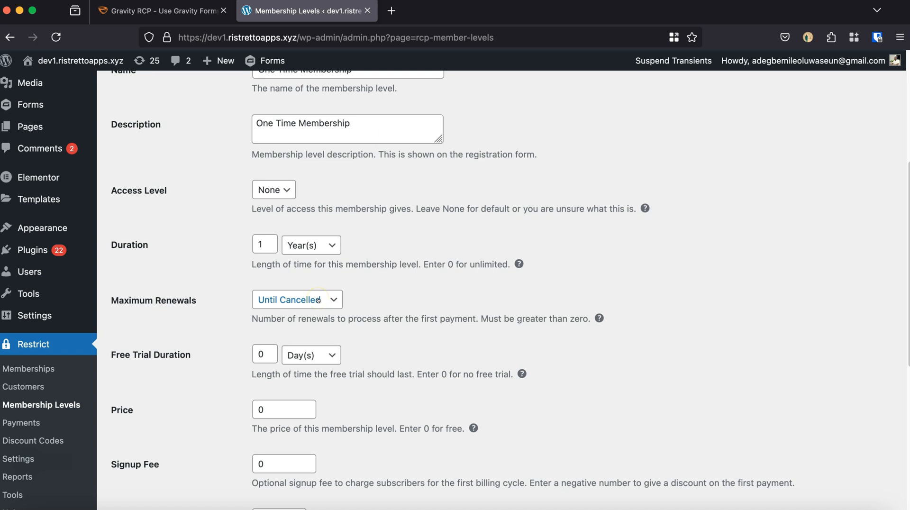
click(419, 297)
scroll(417, 298, down, 1)
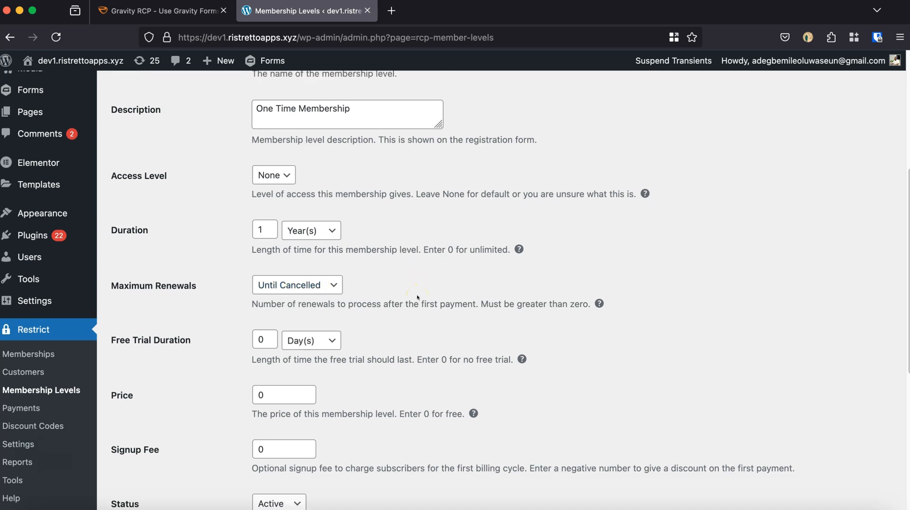
click(308, 283)
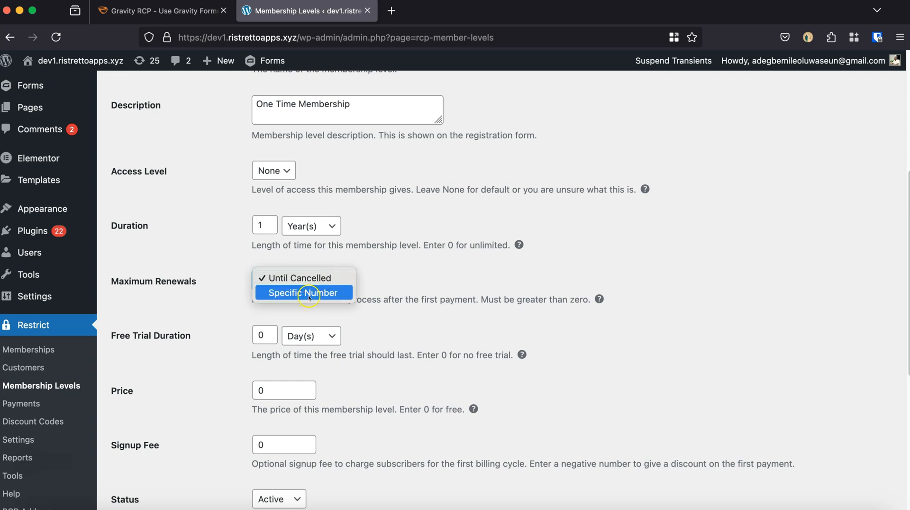
click(309, 293)
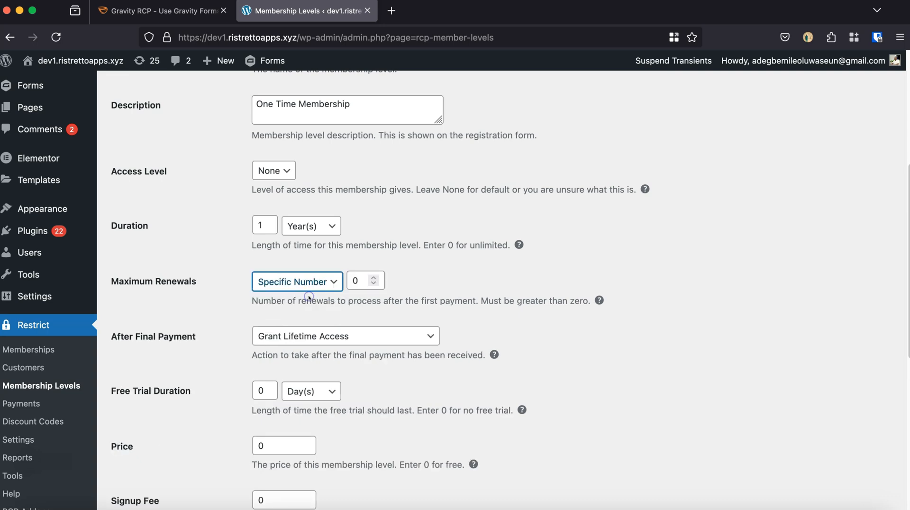
click(373, 277)
scroll(378, 292, down, 1)
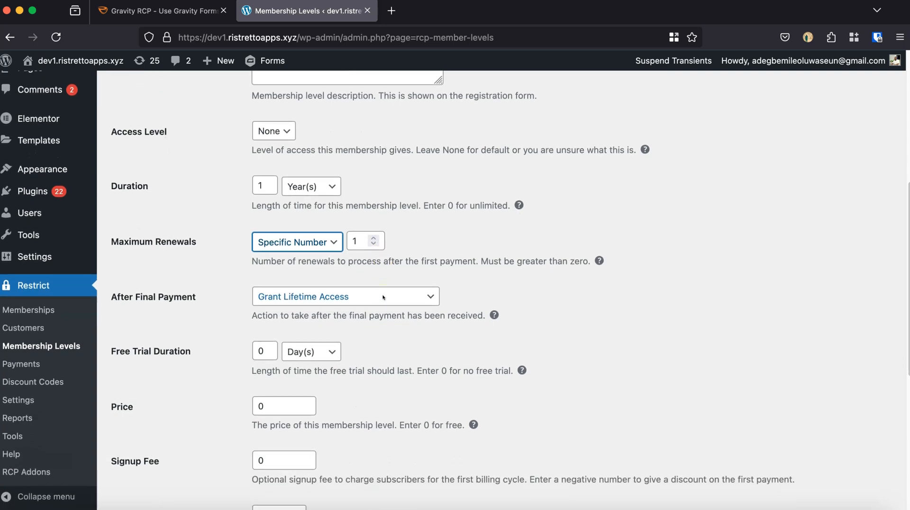
Set the new level's action after final payment to End Membership at End of Billing Period.
scroll(382, 297, down, 1)
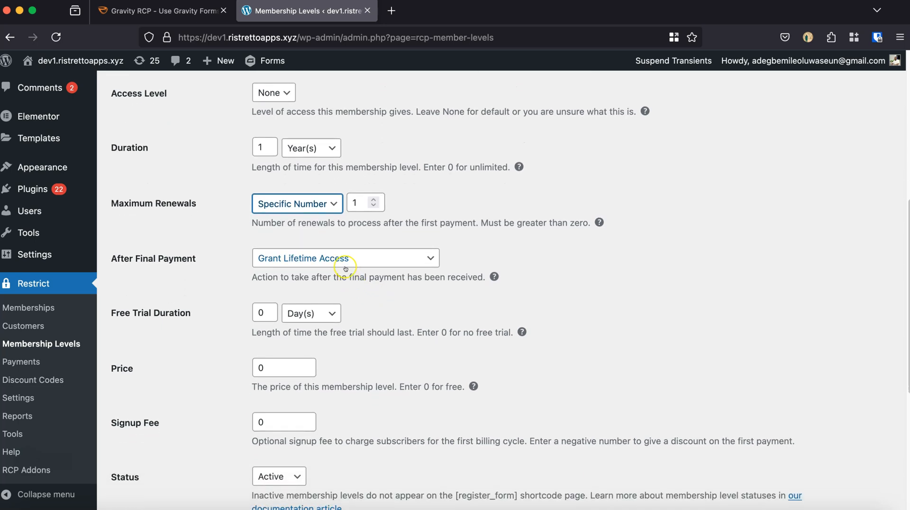
click(345, 268)
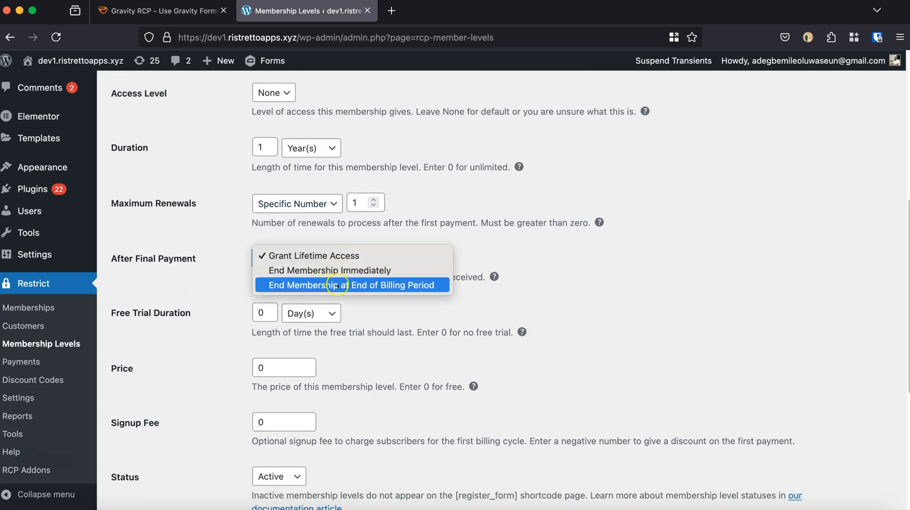
click(345, 283)
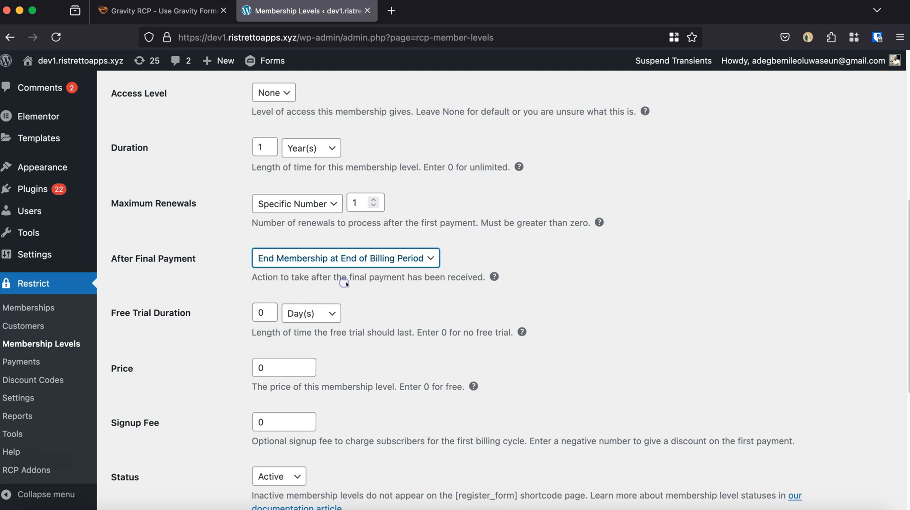
Set the price of the new membership level to 50.
scroll(300, 319, down, 2)
click(264, 281)
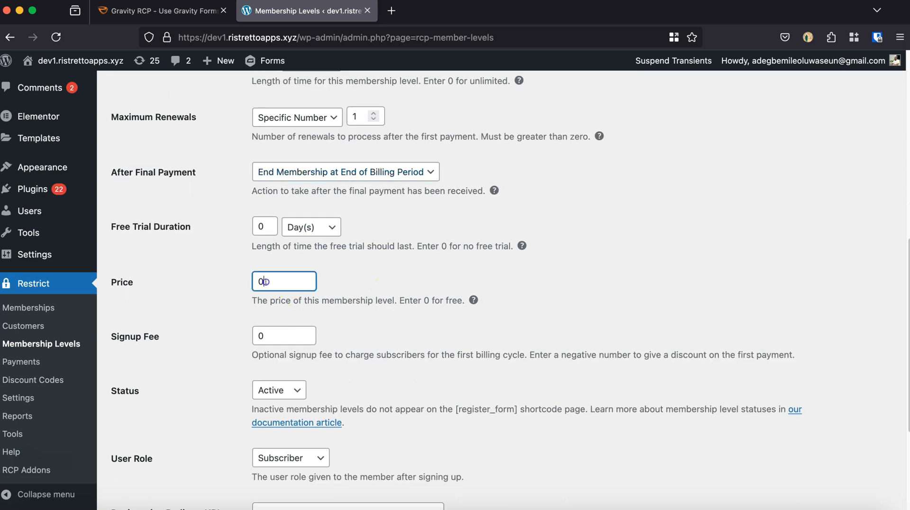
key(BackSpace)
text(50)
click(335, 279)
scroll(334, 278, down, 1)
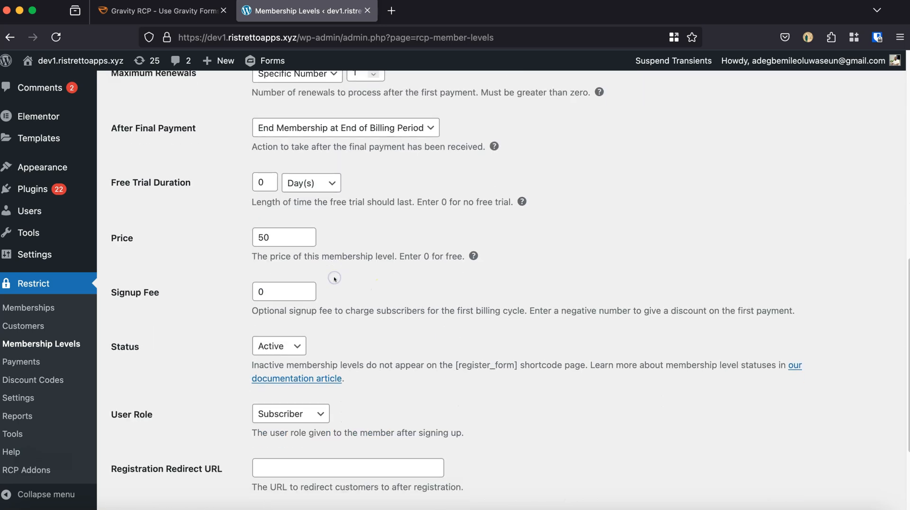
Keep the level's status Active and user role Subscriber, and add the membership level.
scroll(293, 280, down, 2)
click(284, 279)
click(346, 273)
scroll(344, 274, down, 1)
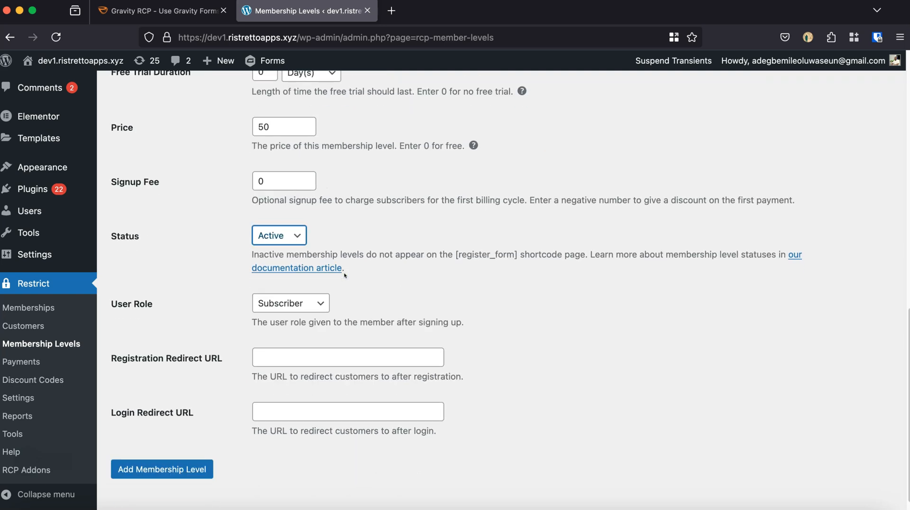
scroll(344, 274, down, 1)
click(320, 280)
click(414, 264)
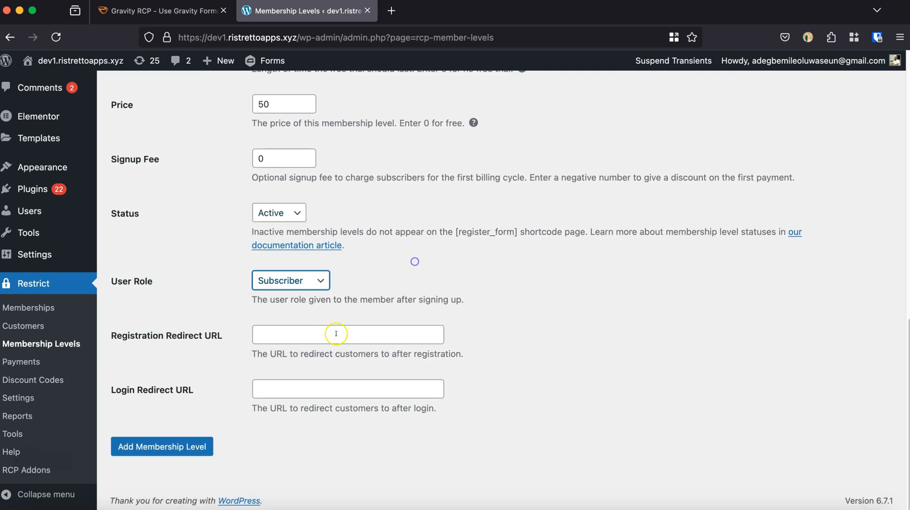
click(174, 448)
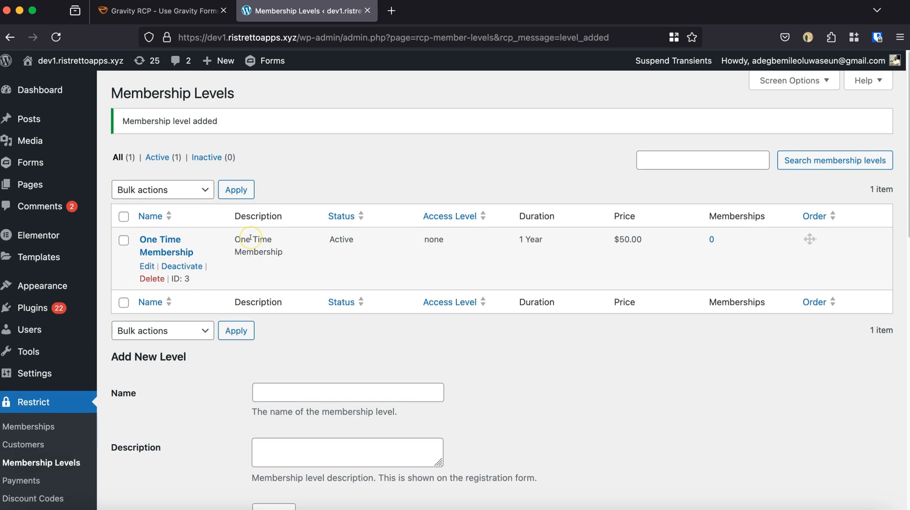
Open the Gravity RCP form from the Gravity Forms list for editing.
click(26, 463)
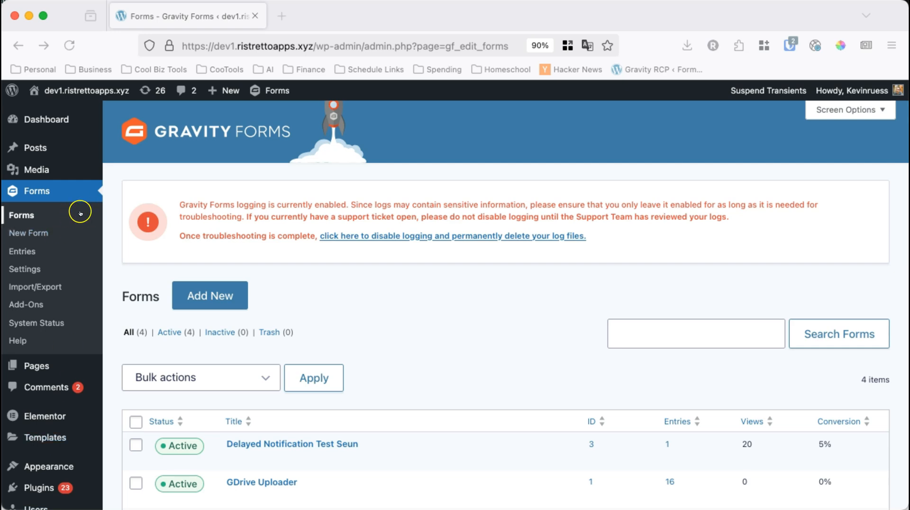
scroll(80, 215, down, 2)
scroll(197, 254, down, 3)
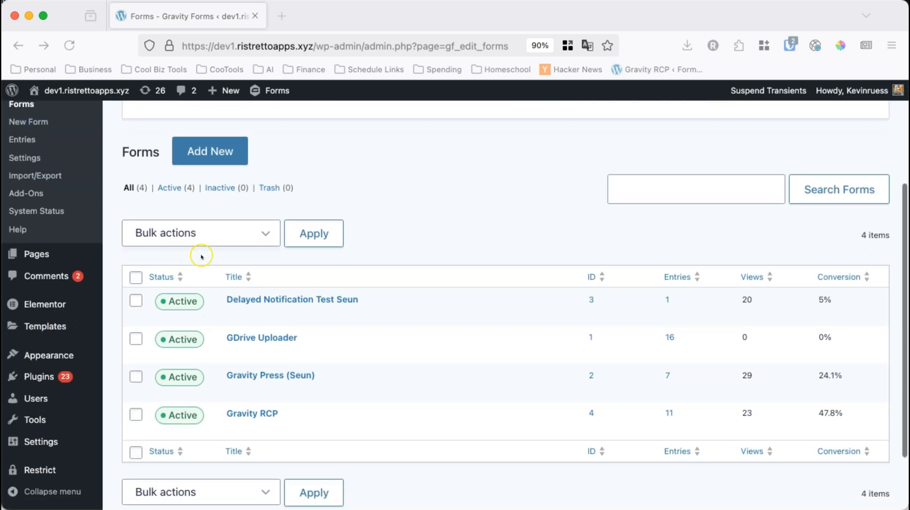
click(233, 425)
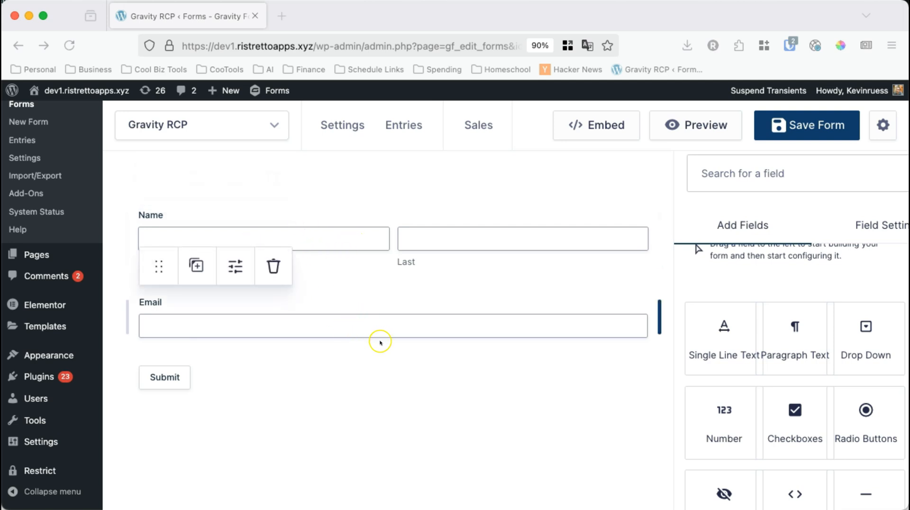
Find the Product pricing field and add it to the form below the Email field.
click(778, 174)
text(product)
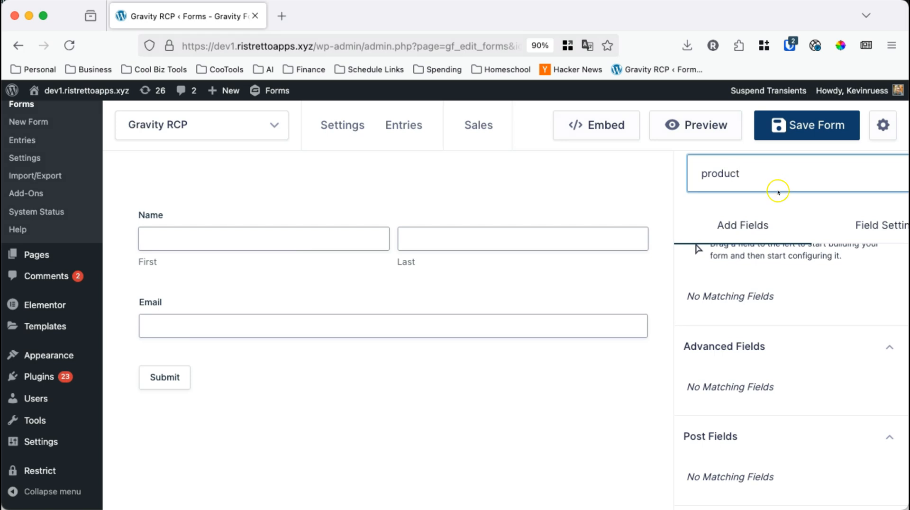
scroll(791, 319, down, 4)
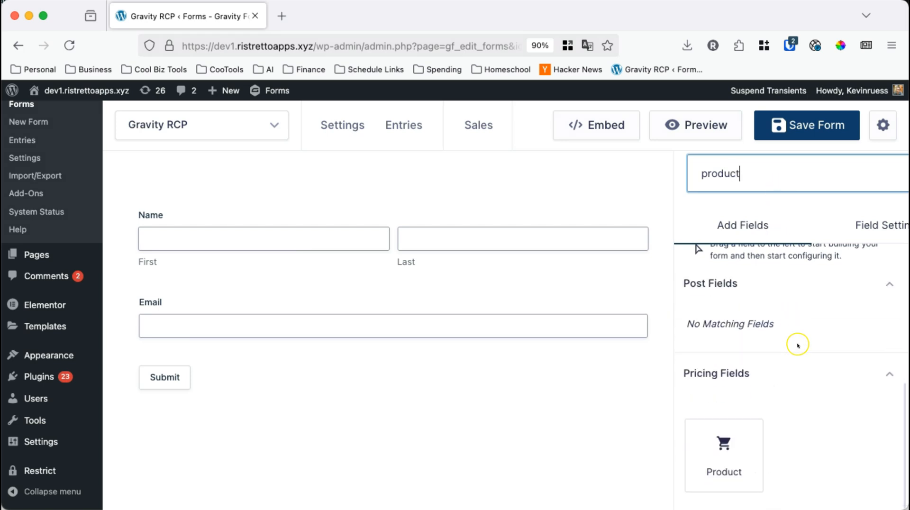
click(734, 443)
drag(734, 442, 278, 359)
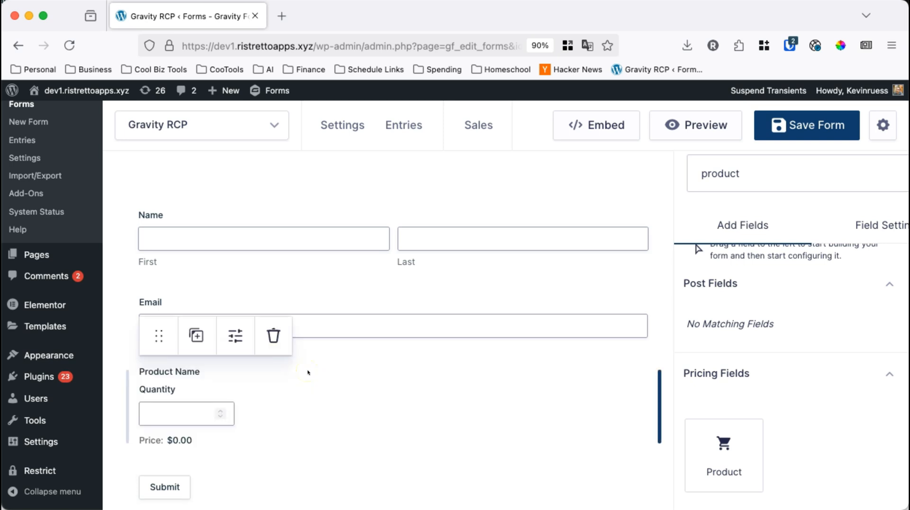
Change the new product field's type to Radio Buttons.
click(240, 373)
click(763, 368)
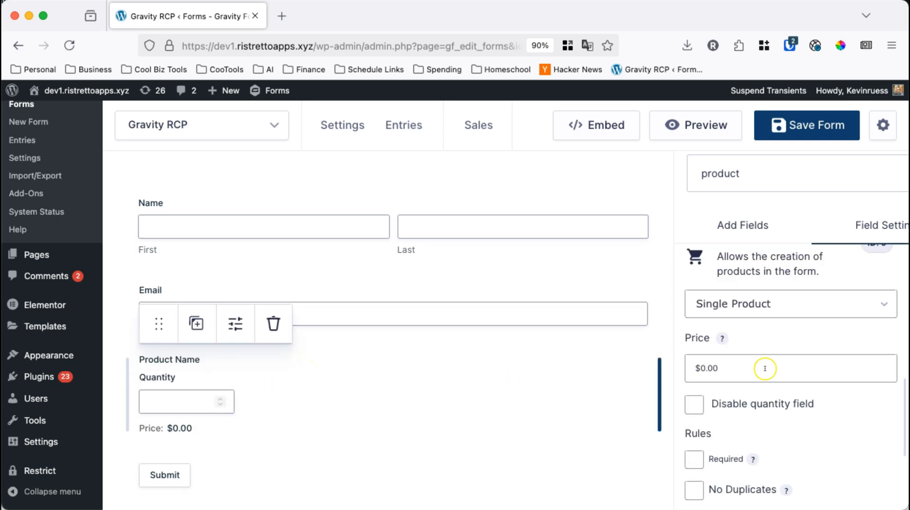
click(777, 310)
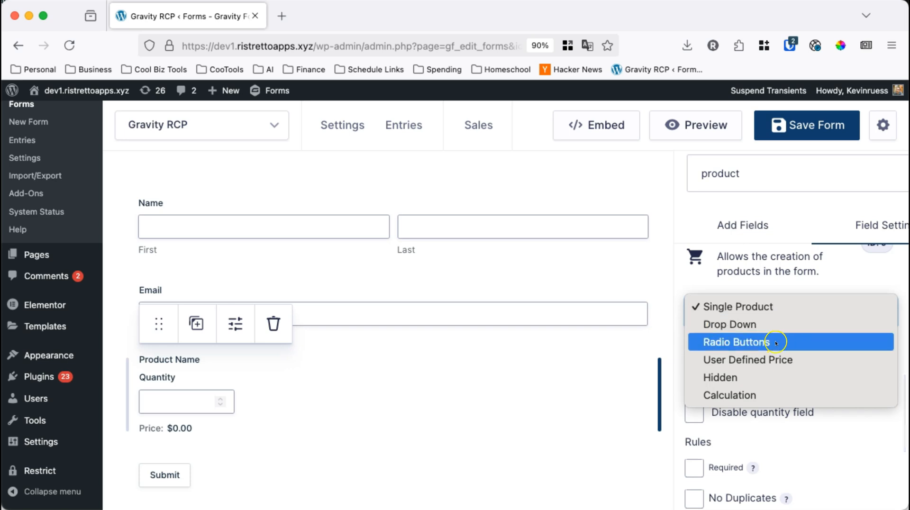
click(776, 342)
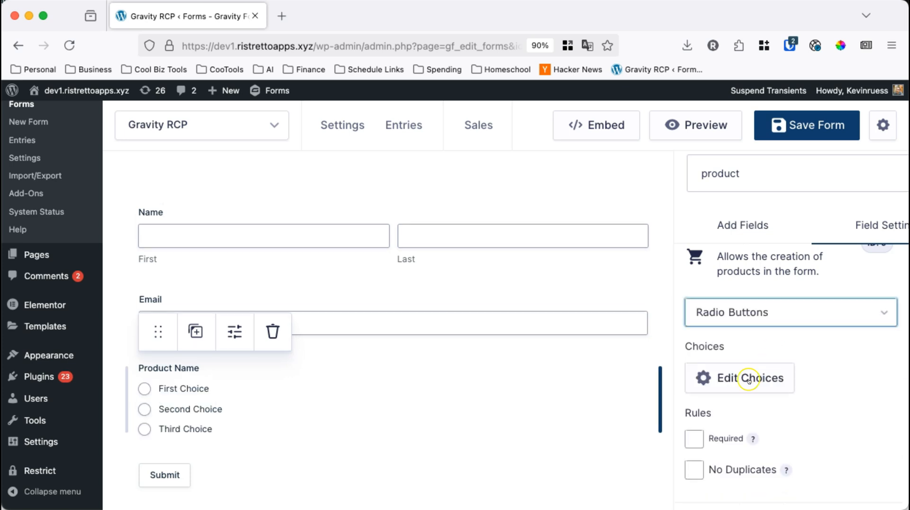
Replace the product field's choices with the predefined Gravity RCP set, giving One Time Membership with value 3 and price 50.
click(748, 379)
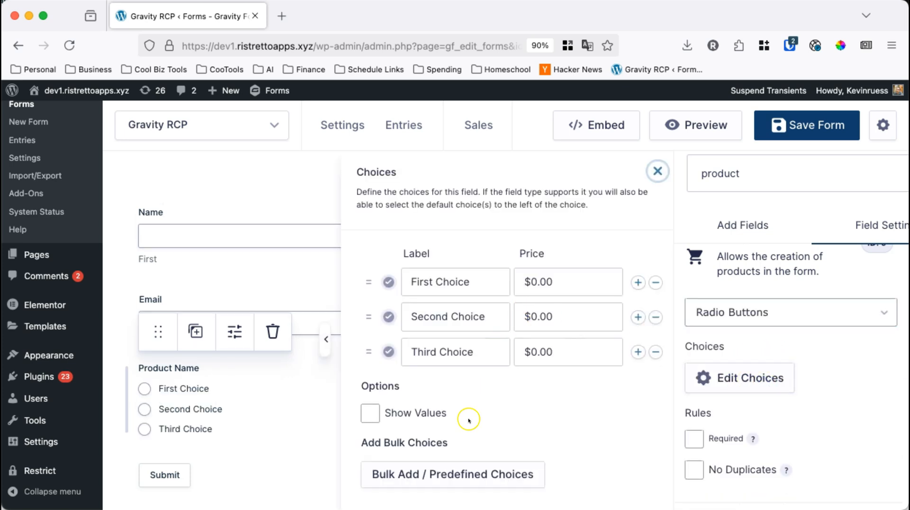
click(471, 476)
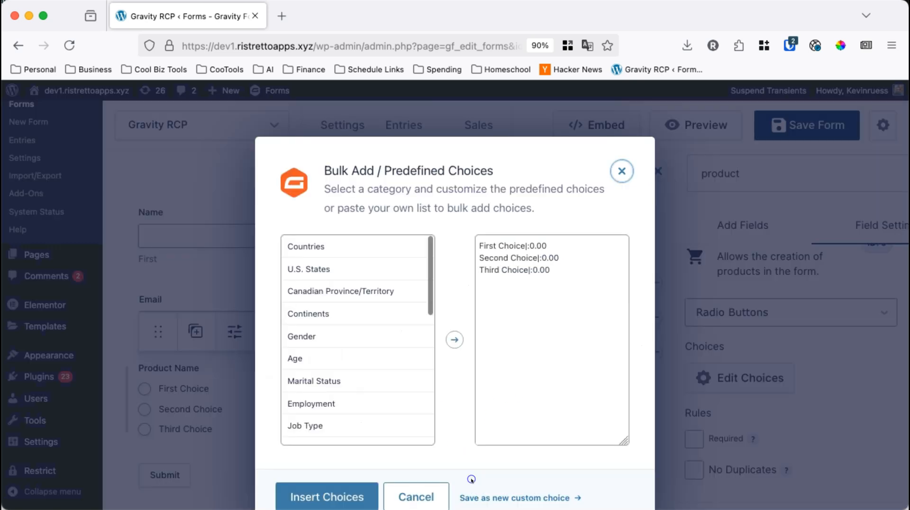
scroll(384, 341, down, 10)
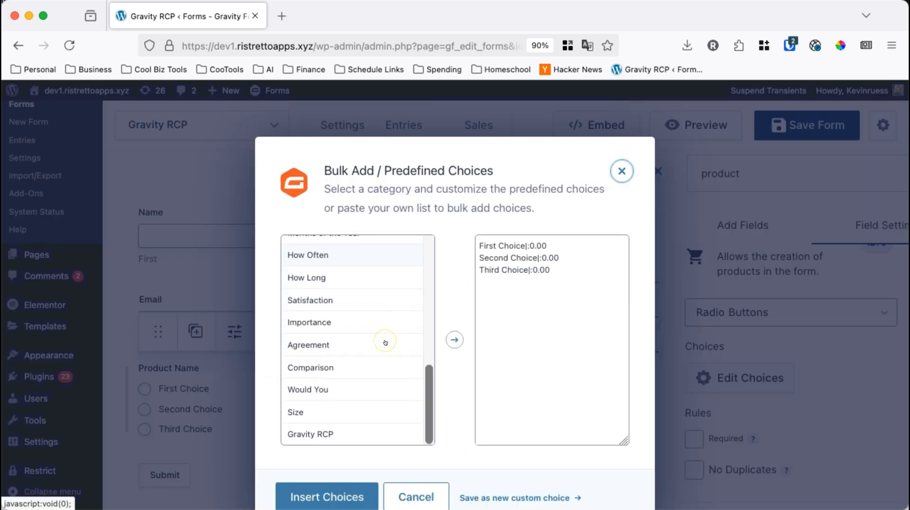
click(337, 436)
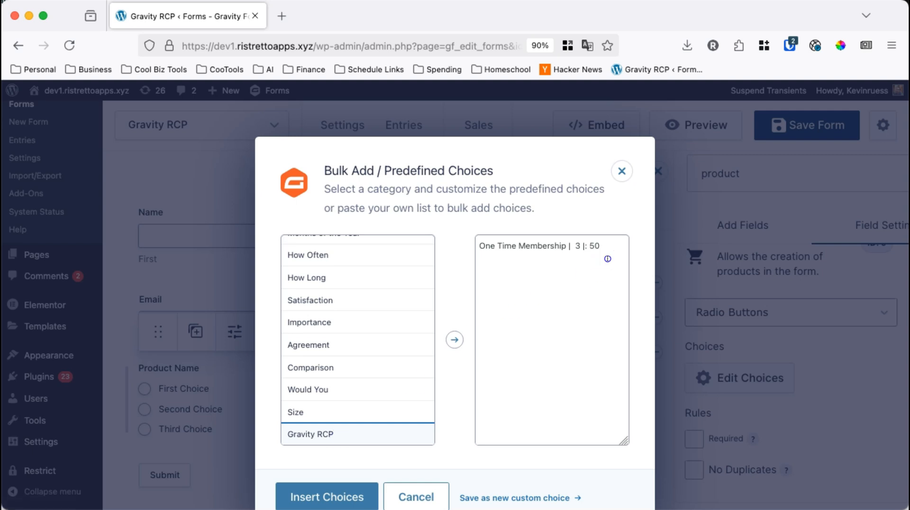
drag(603, 265, 493, 215)
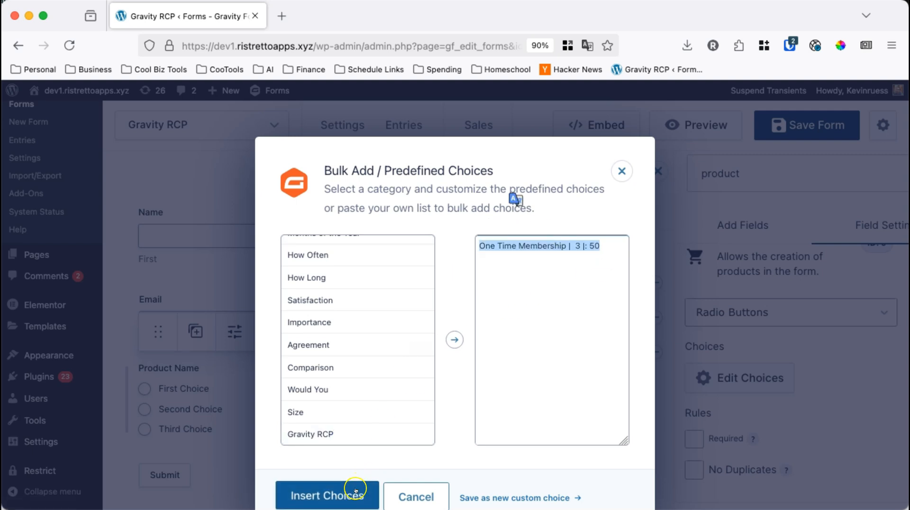
click(355, 490)
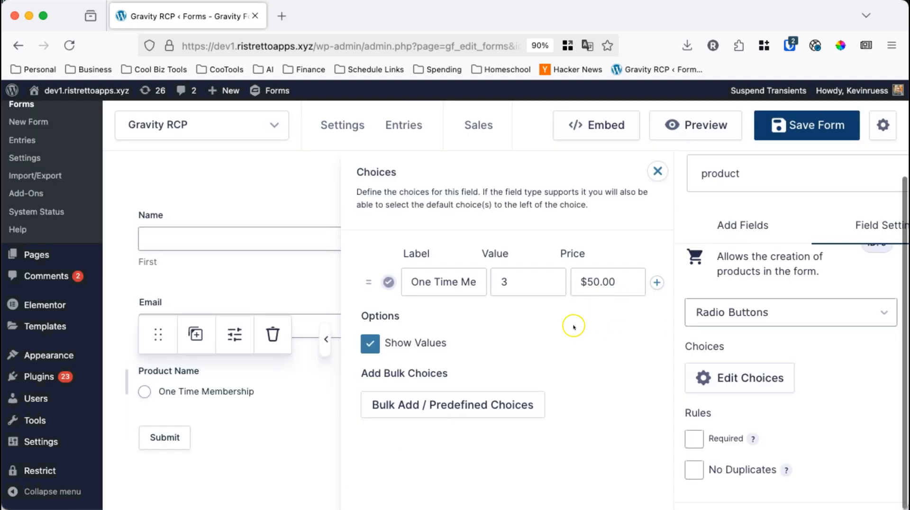
Make One Time Membership the default choice, mark the product field as required, and close the choices editor.
click(385, 283)
click(693, 438)
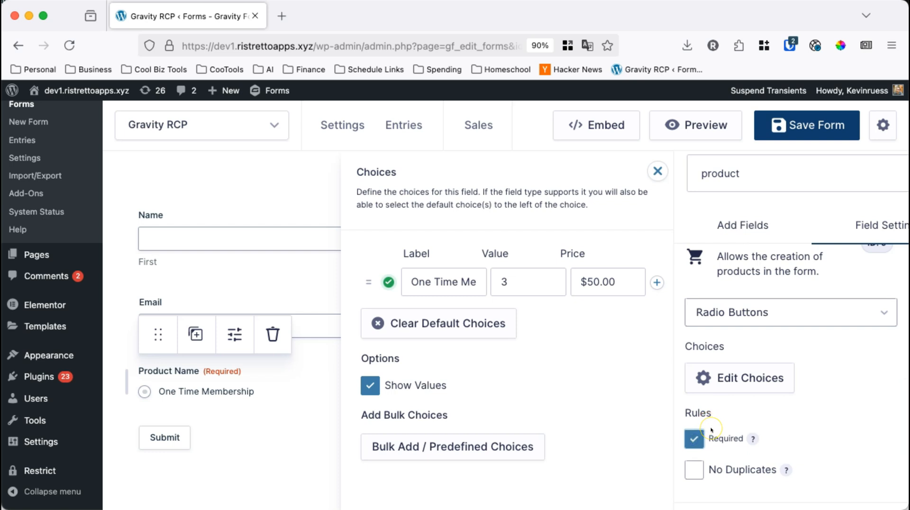
scroll(731, 419, down, 5)
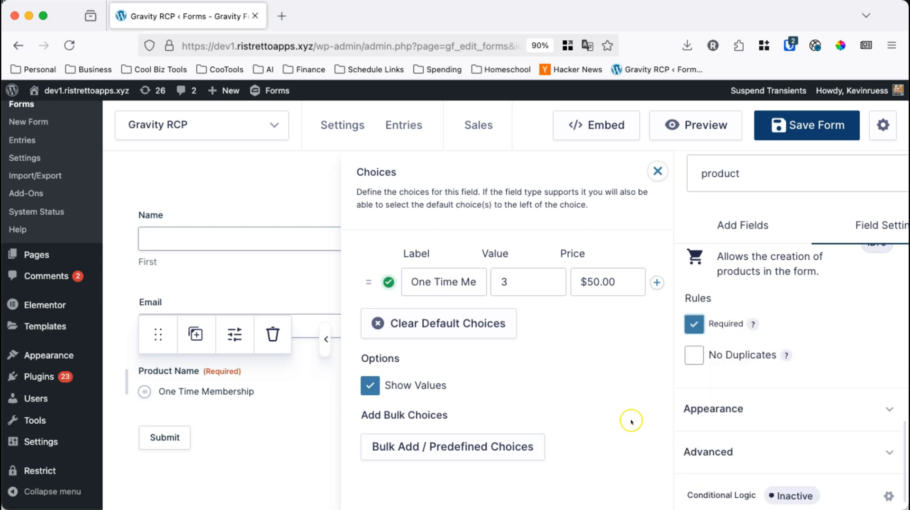
click(657, 171)
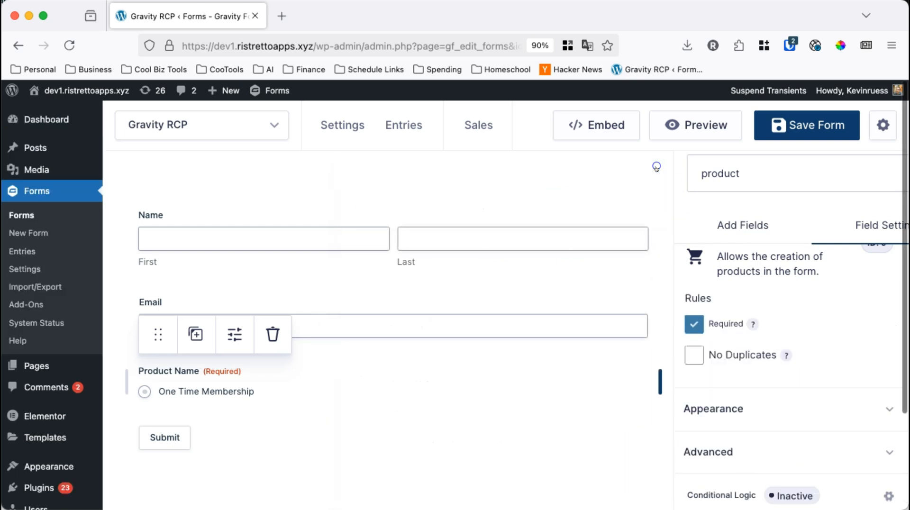
Find the Stripe field and add it to the form below the product field.
double_click(708, 167)
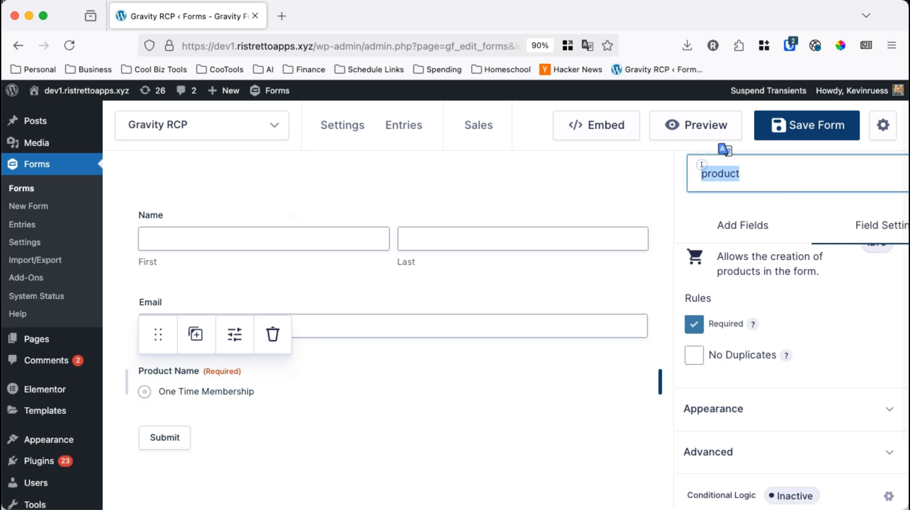
text(stripe)
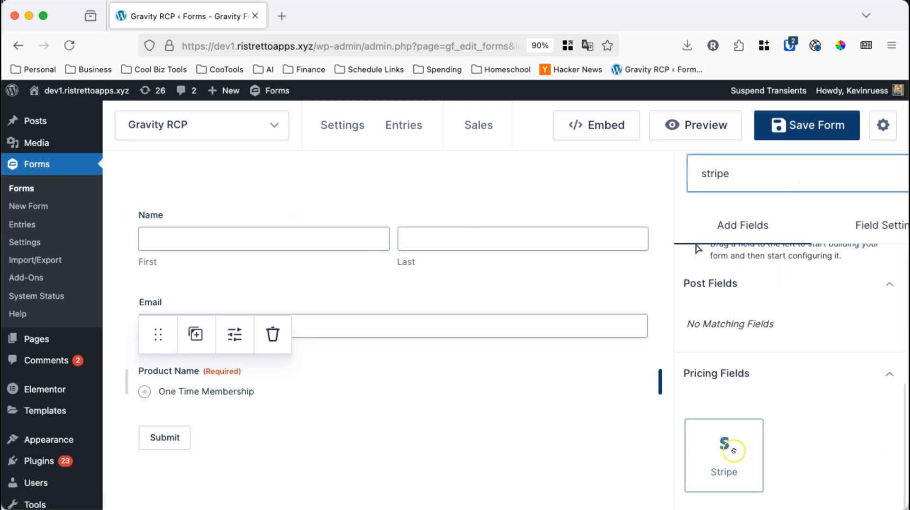
drag(725, 471, 378, 418)
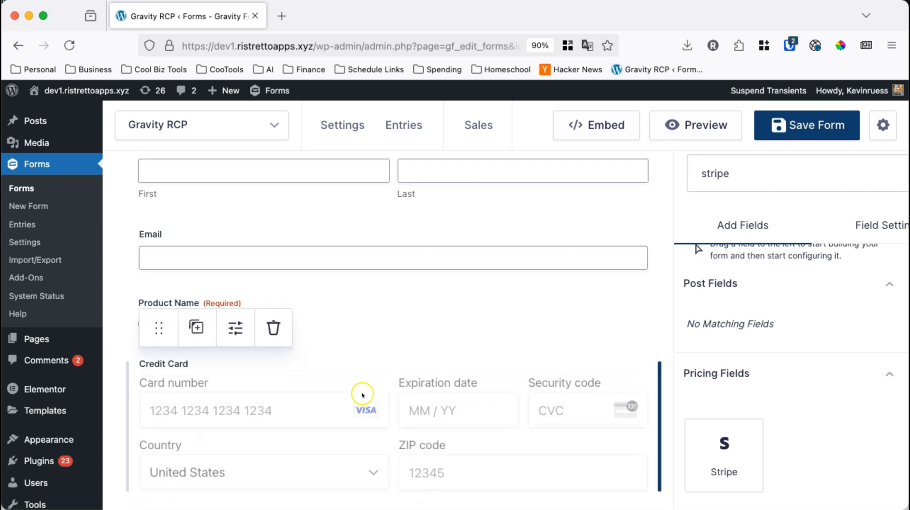
scroll(379, 411, down, 2)
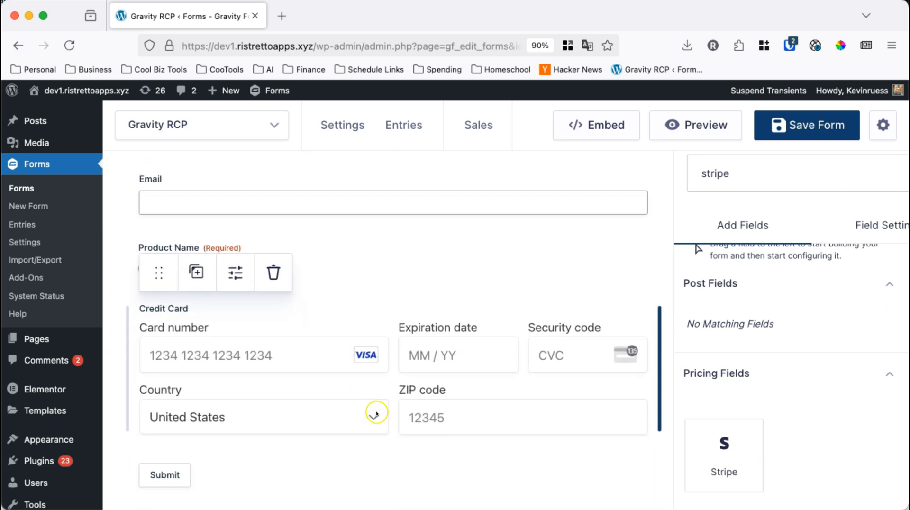
scroll(392, 377, up, 1)
click(408, 308)
Find the Total pricing field and add it between the product and credit card fields.
drag(732, 174, 687, 167)
text(totat)
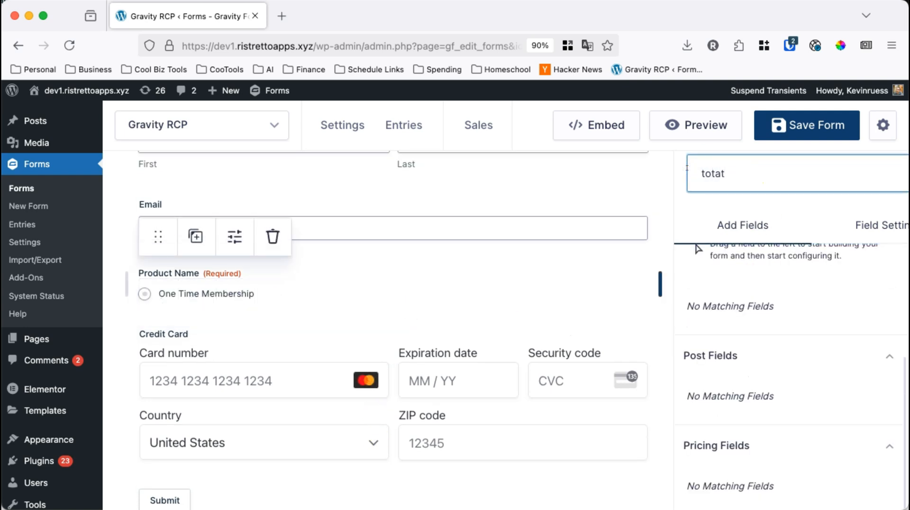
key(BackSpace)
drag(738, 418, 286, 467)
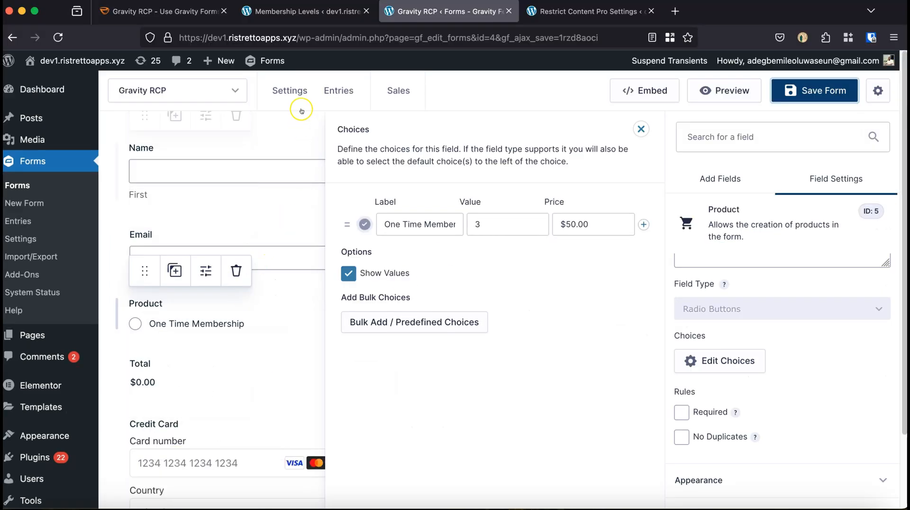
Open the form's Gravity RCP feed settings.
mouse_move(289, 93)
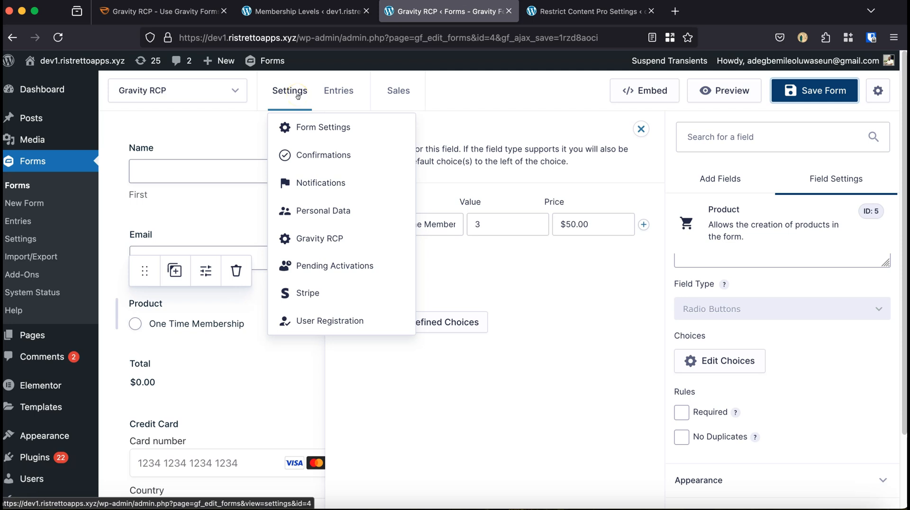
click(322, 242)
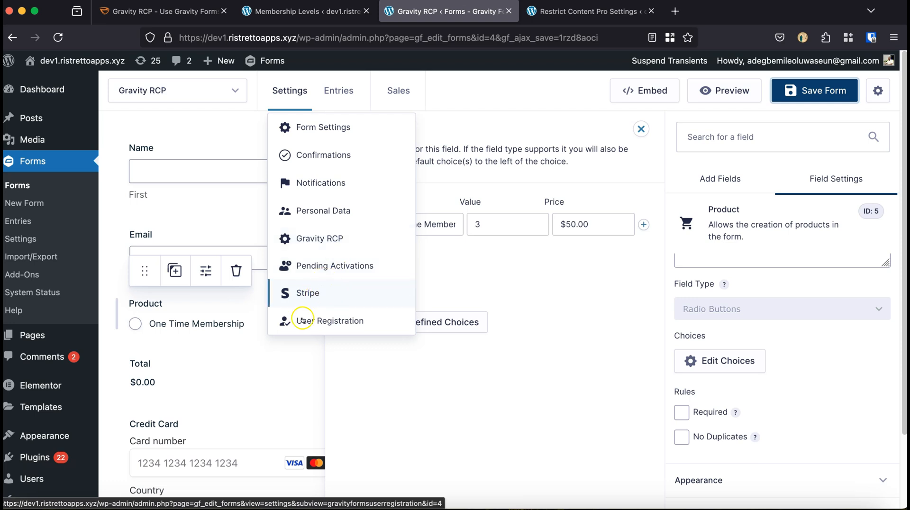
click(320, 239)
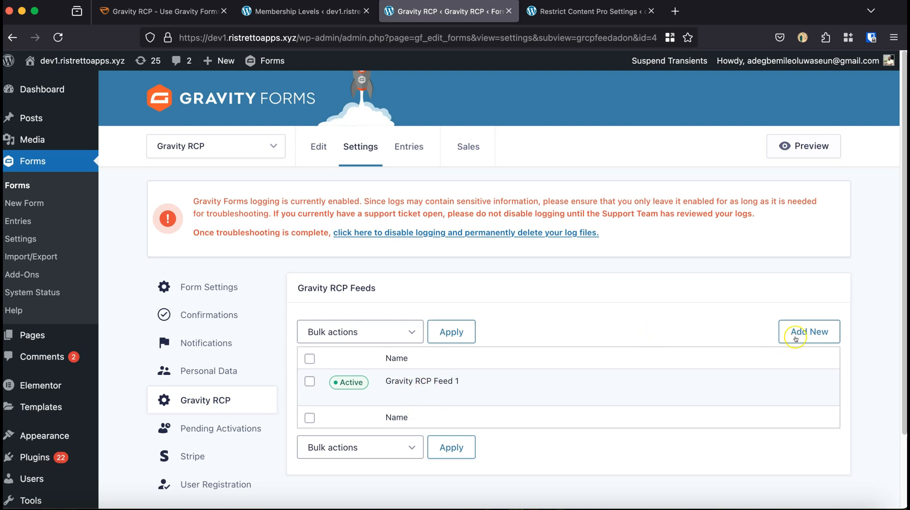
Open the Gravity RCP Feed 1 settings and keep Product as the form field mapped to Memberships Field 1.
mouse_move(431, 374)
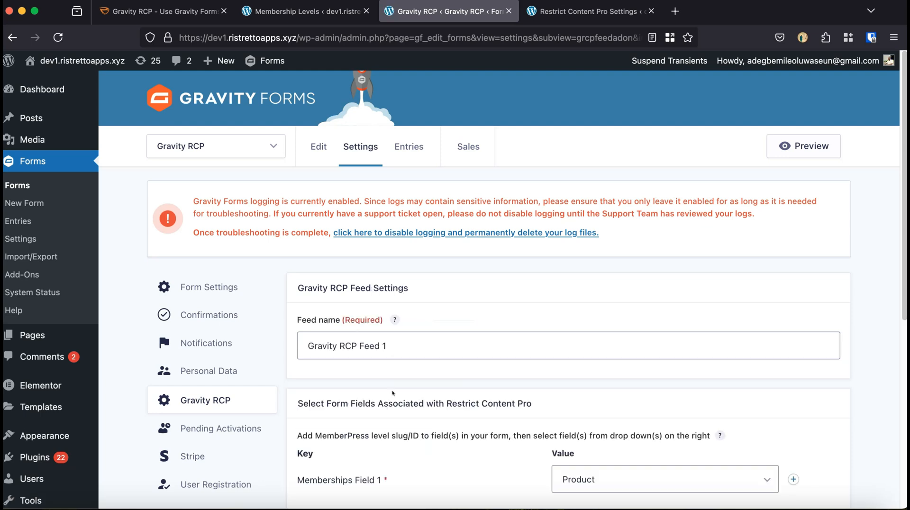
drag(403, 346, 310, 345)
scroll(394, 380, down, 4)
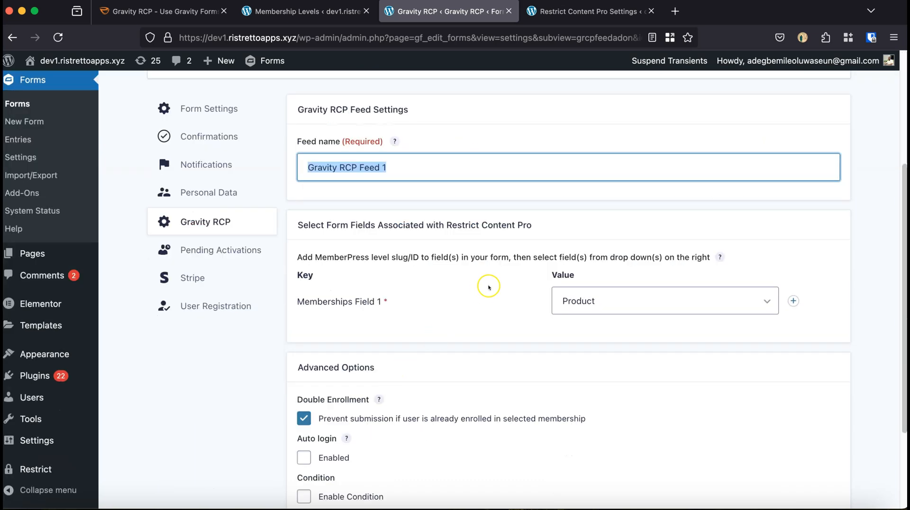
click(569, 303)
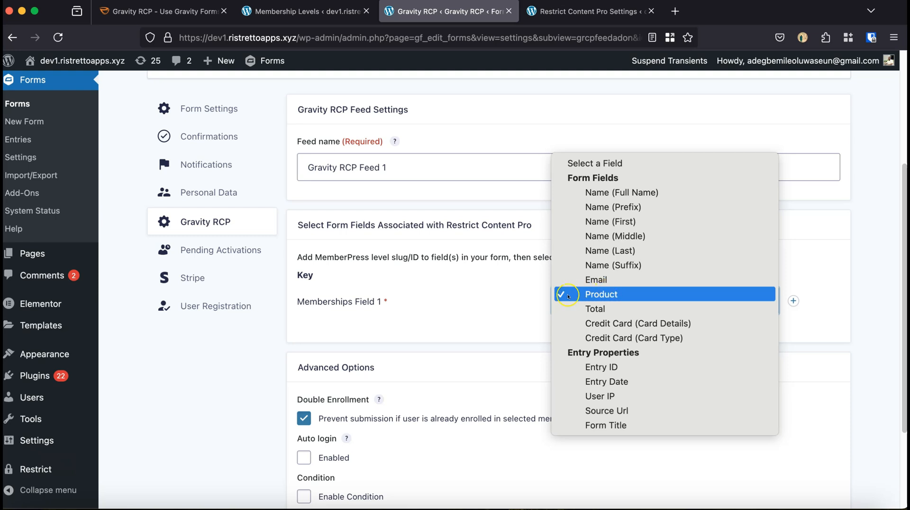
click(490, 319)
scroll(490, 319, down, 1)
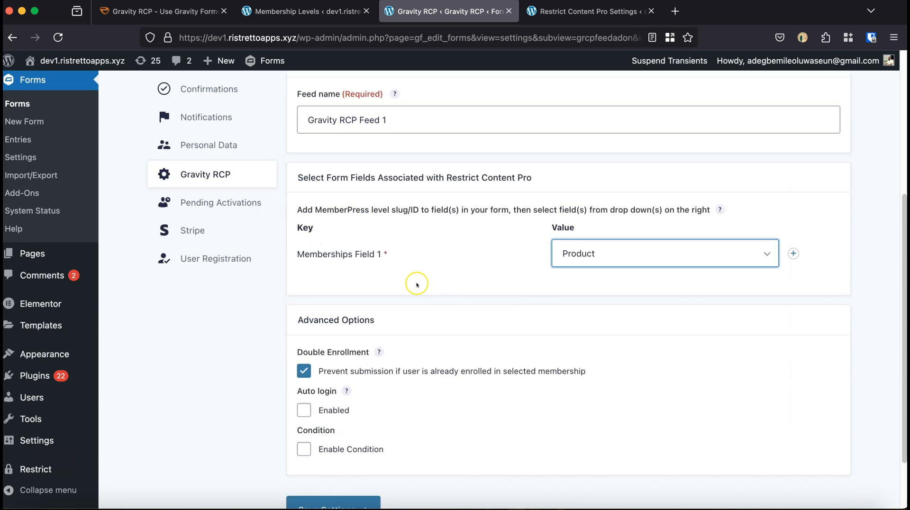
Keep the option preventing submission by users already enrolled in the selected membership enabled, and save the feed settings.
scroll(402, 277, down, 2)
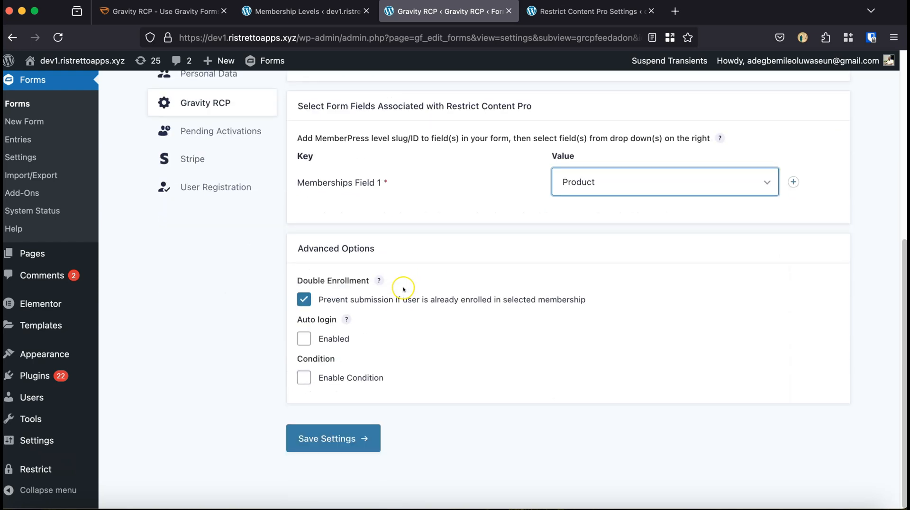
click(304, 300)
click(305, 300)
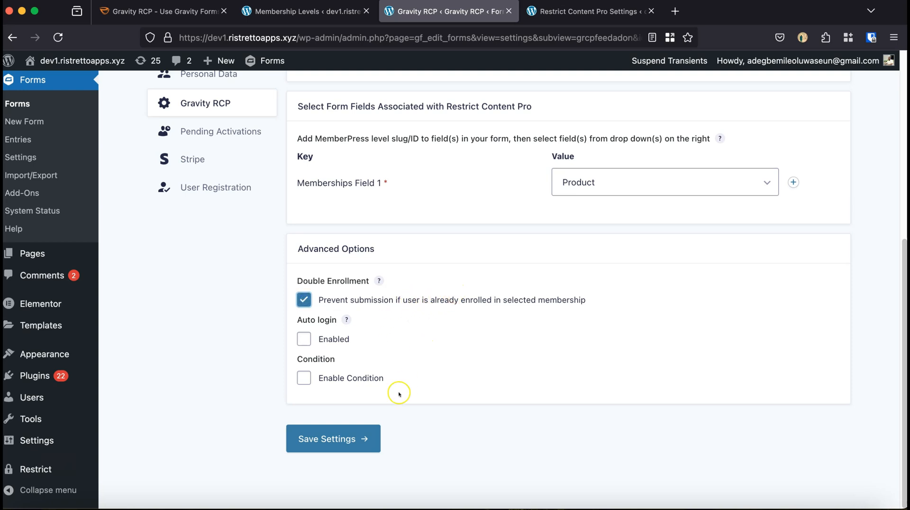
click(321, 438)
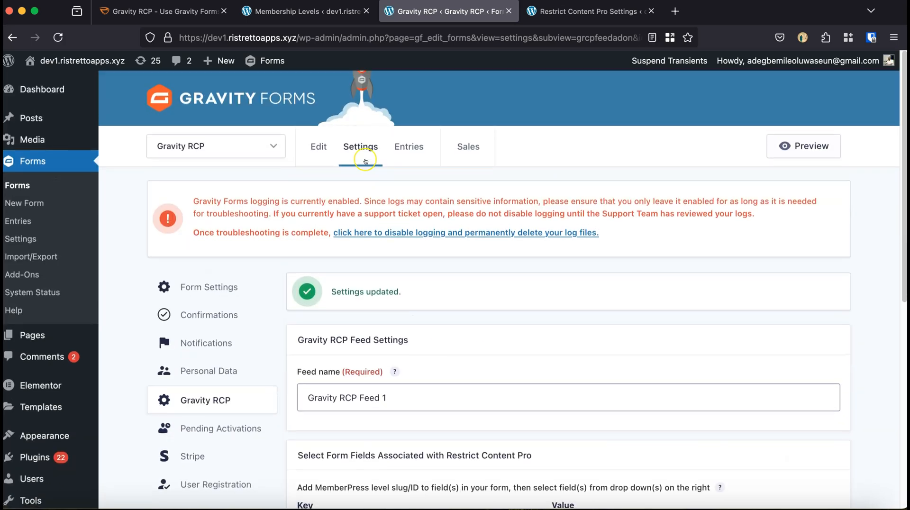
Go to the form's Stripe feeds and open the One Time Membership feed for editing.
mouse_move(360, 149)
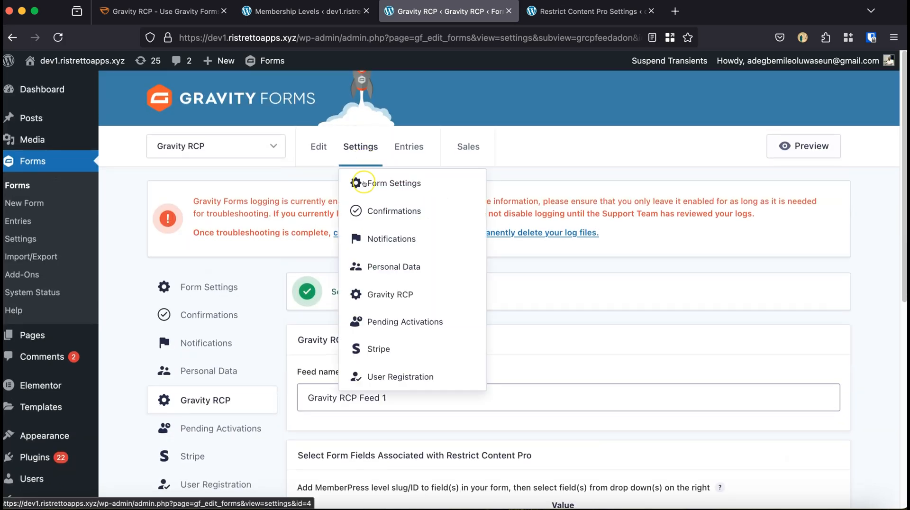
click(378, 349)
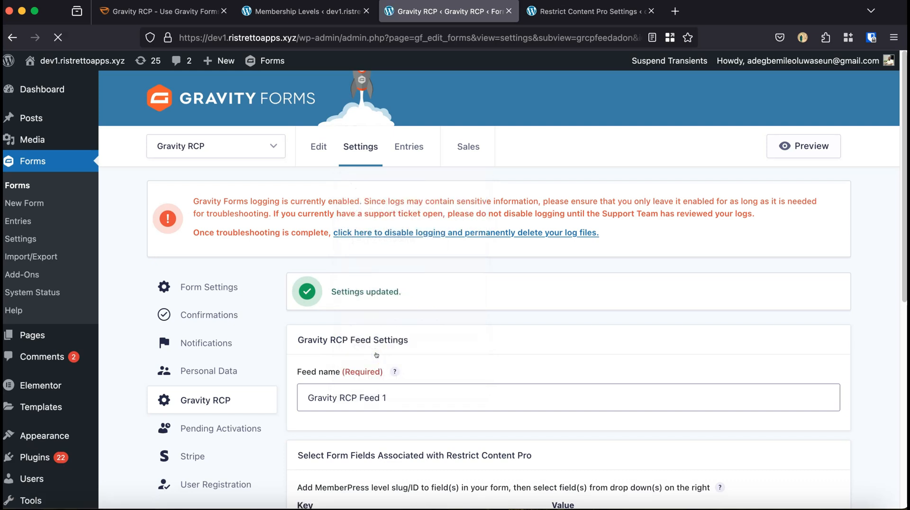
mouse_move(401, 382)
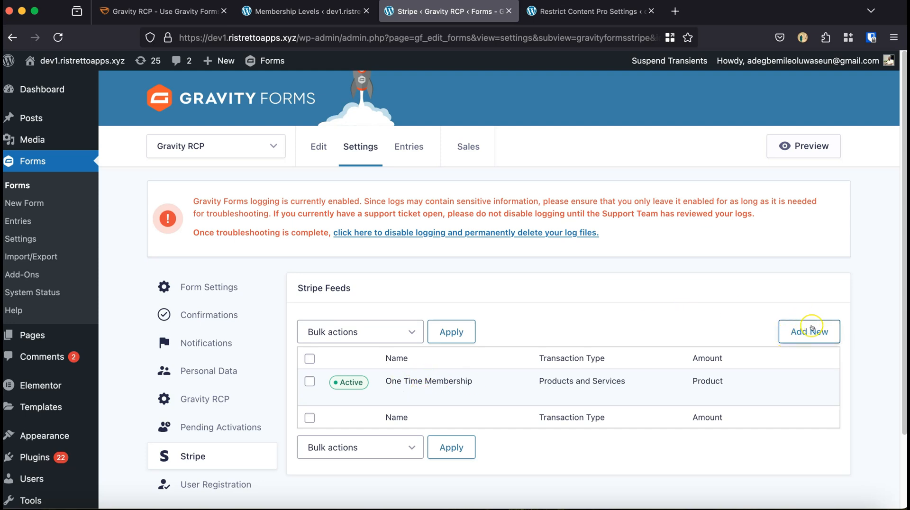
mouse_move(457, 399)
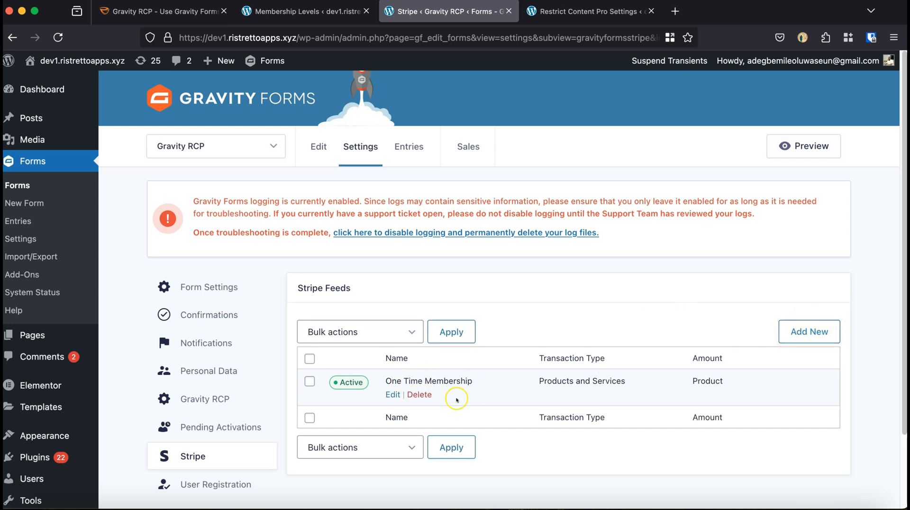
click(390, 395)
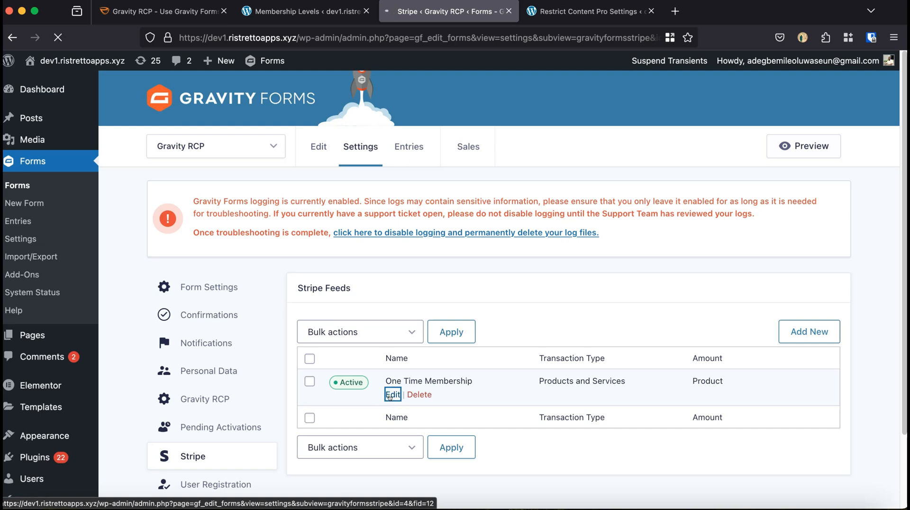
Keep the Stripe feed's transaction type as Products and Services and its payment amount as Product.
click(431, 318)
scroll(392, 304, down, 1)
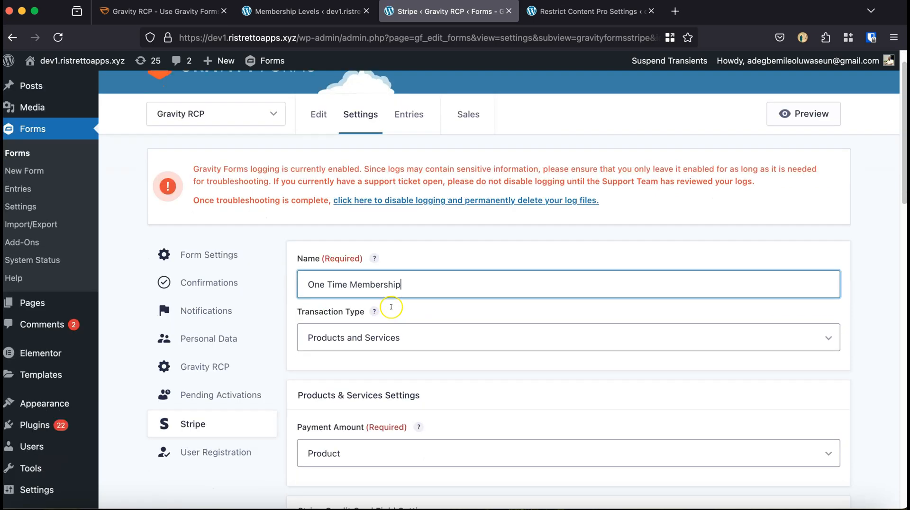
scroll(391, 307, down, 2)
click(408, 290)
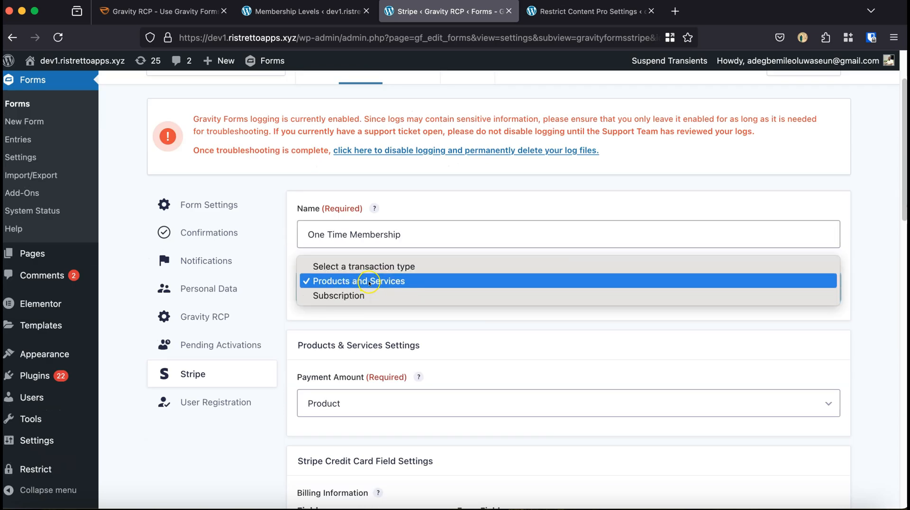
click(373, 313)
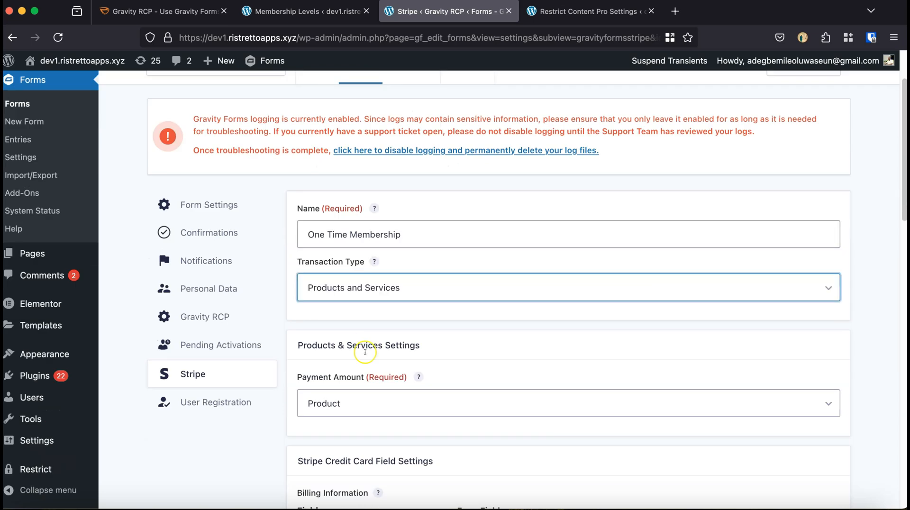
scroll(364, 351, down, 2)
click(374, 324)
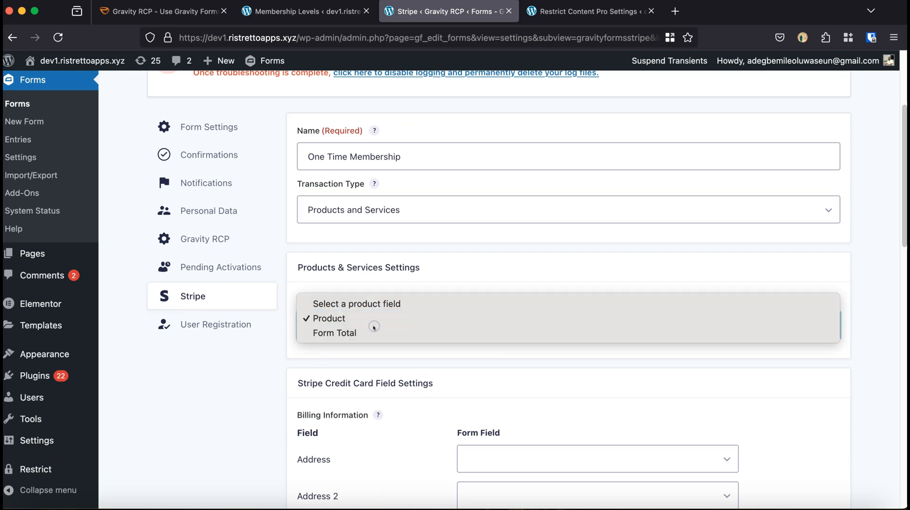
click(348, 319)
Check the connected Stripe account at the end of the feed and save the feed settings.
scroll(377, 364, down, 4)
scroll(381, 364, down, 15)
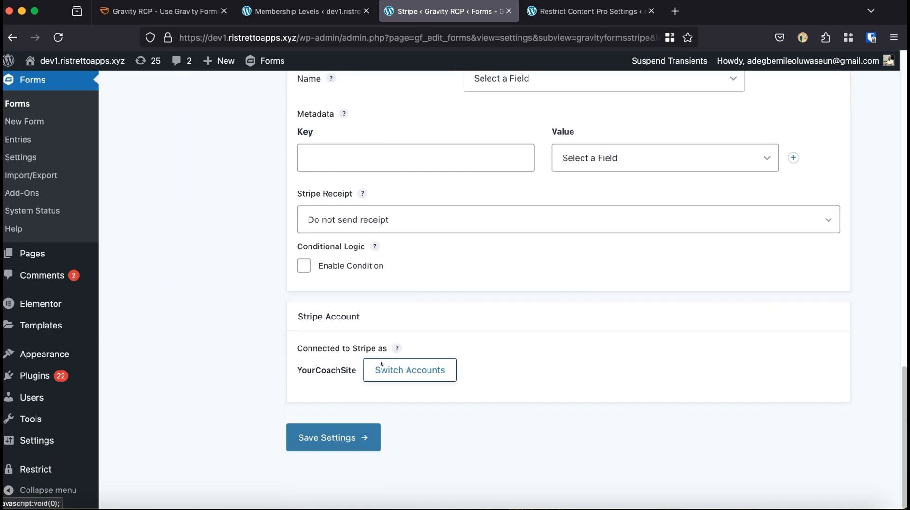
drag(305, 328, 467, 382)
click(354, 440)
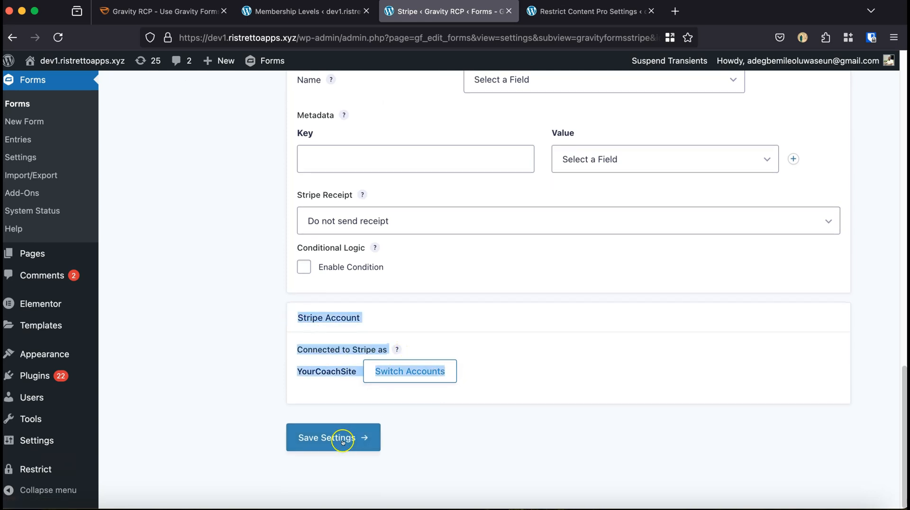
click(344, 438)
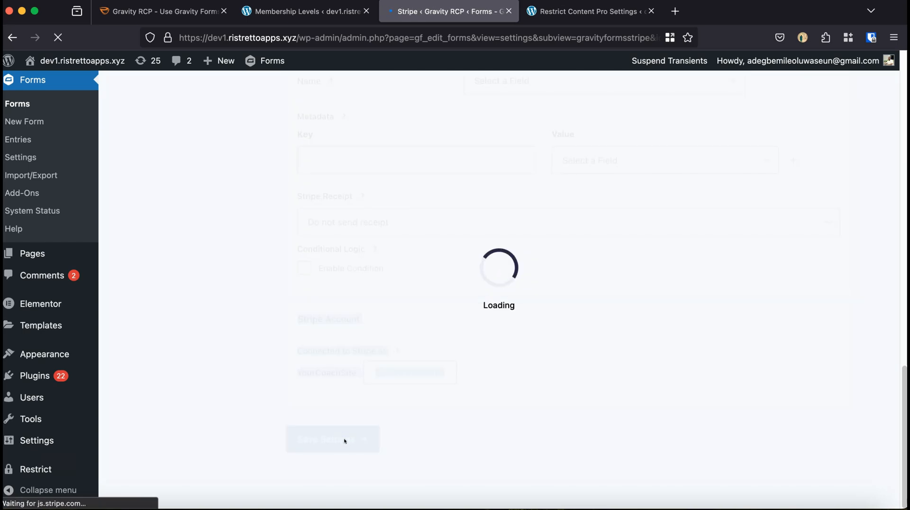
drag(403, 292, 328, 292)
Go to the form's User Registration feeds and open User Registration Feed 3 for editing.
click(373, 159)
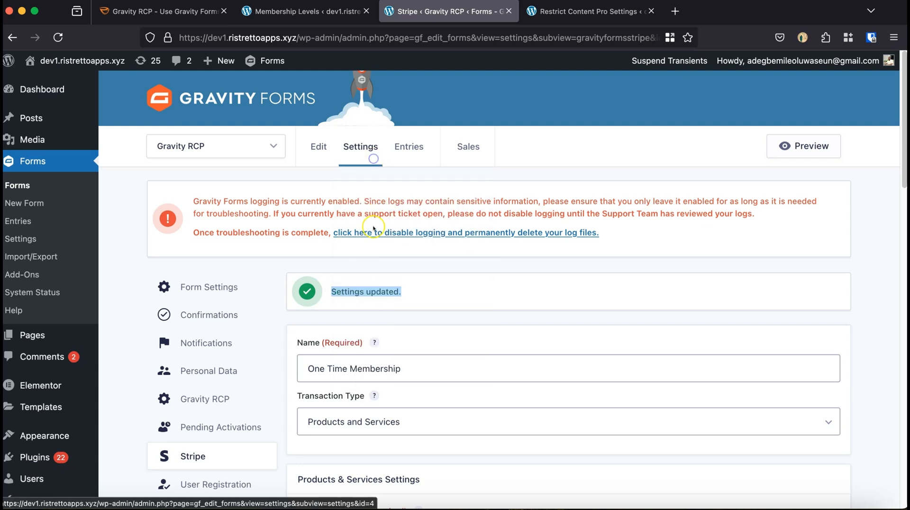
click(374, 371)
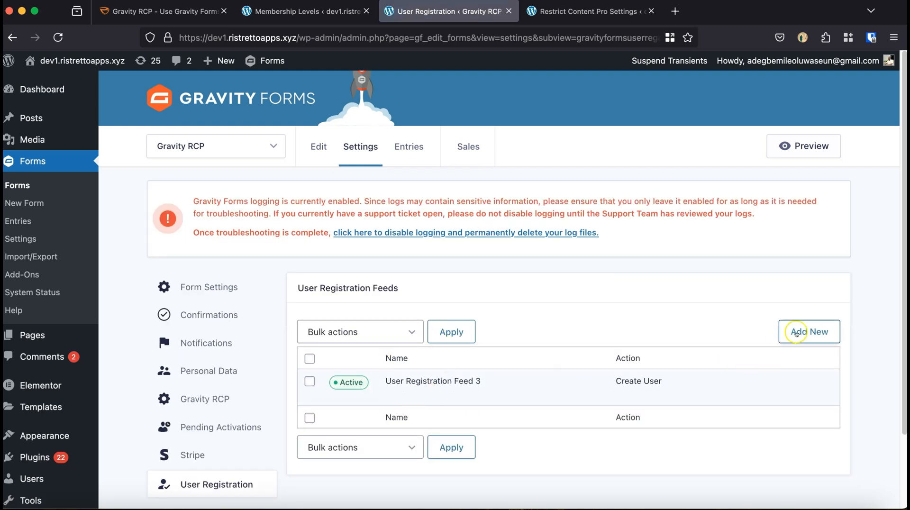
click(394, 394)
Review the feed's name and Create User action, and keep Email as the username field.
drag(416, 345, 307, 346)
scroll(479, 347, down, 3)
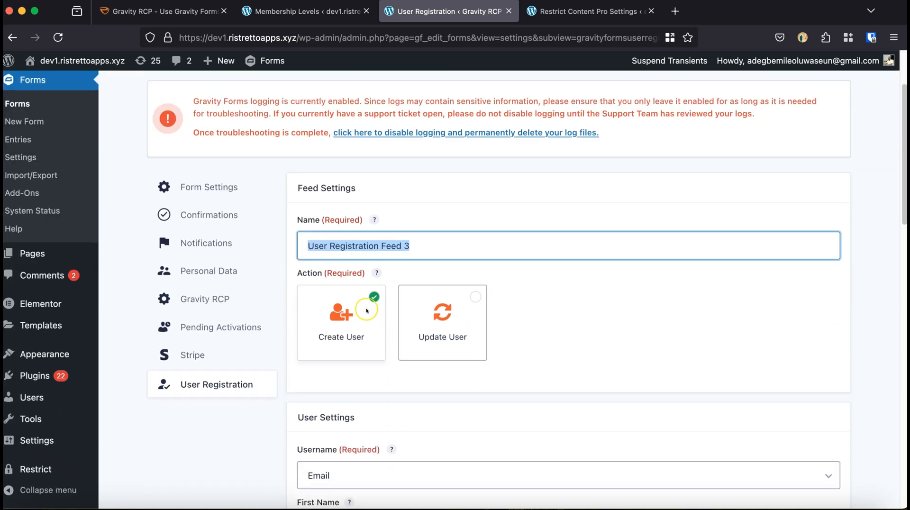
scroll(367, 331, down, 3)
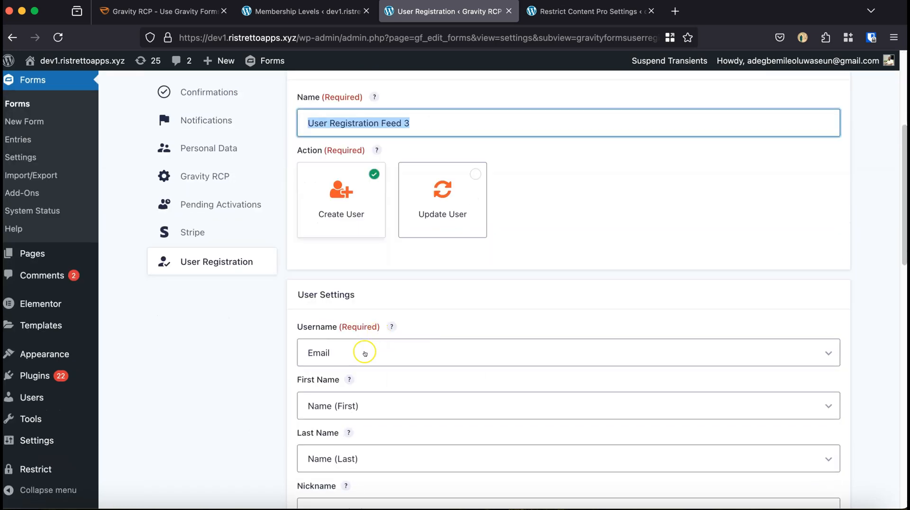
click(356, 356)
click(356, 349)
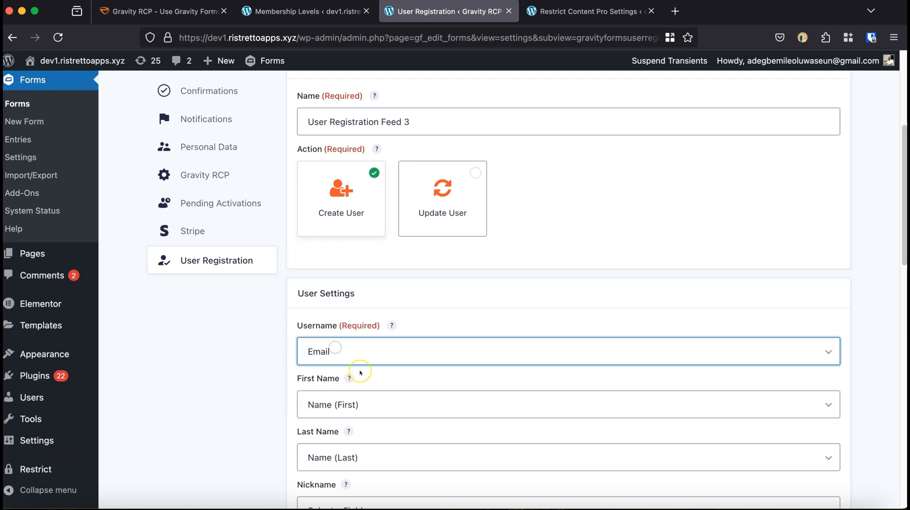
Go through the remaining user settings and keep Subscriber as the role for newly created users.
scroll(360, 373, down, 5)
scroll(360, 372, down, 1)
click(342, 360)
click(341, 361)
scroll(336, 364, down, 3)
click(335, 364)
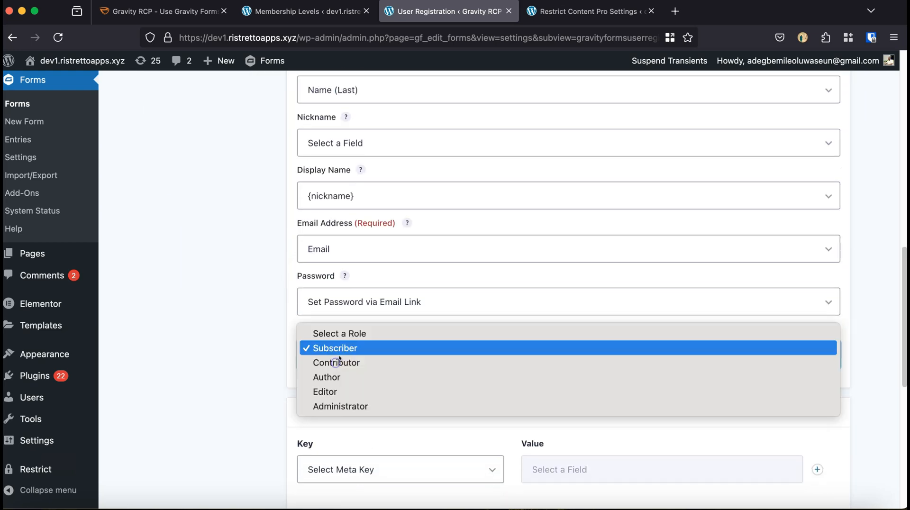
click(242, 354)
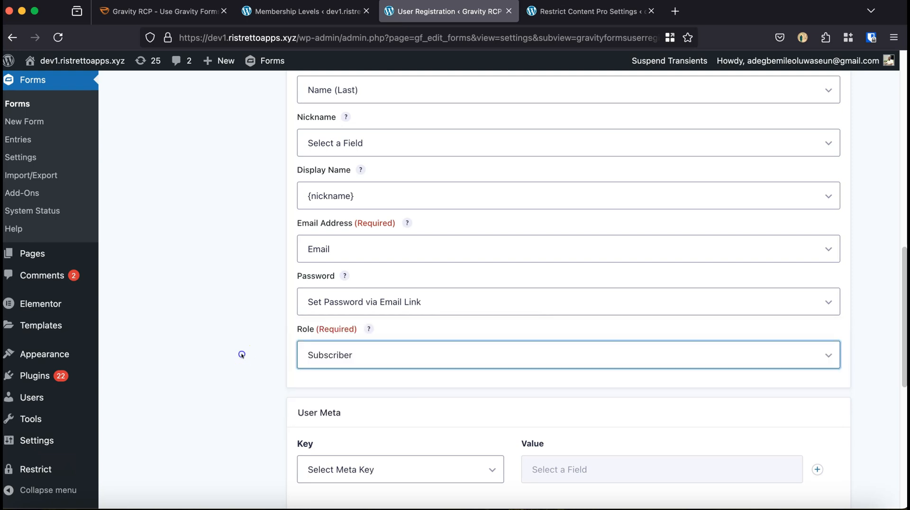
Review the feed's additional options and save the User Registration feed settings.
scroll(406, 416, down, 6)
scroll(406, 417, down, 2)
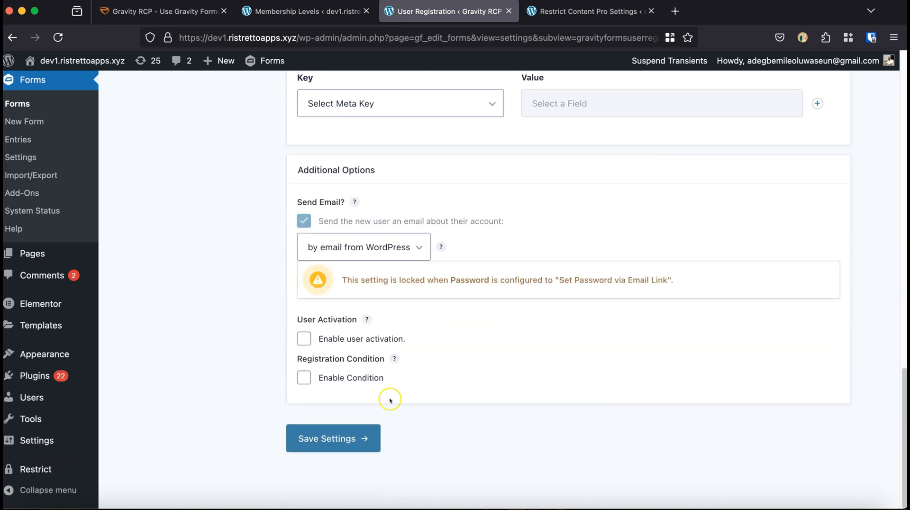
click(349, 318)
click(311, 447)
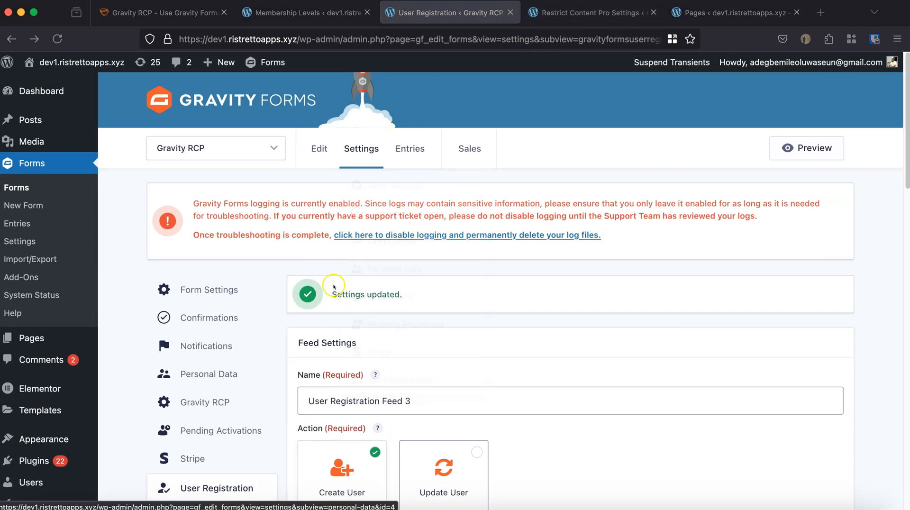
Go to the Restrict Content Pro payment settings and keep US Dollars ($) as the currency.
click(541, 13)
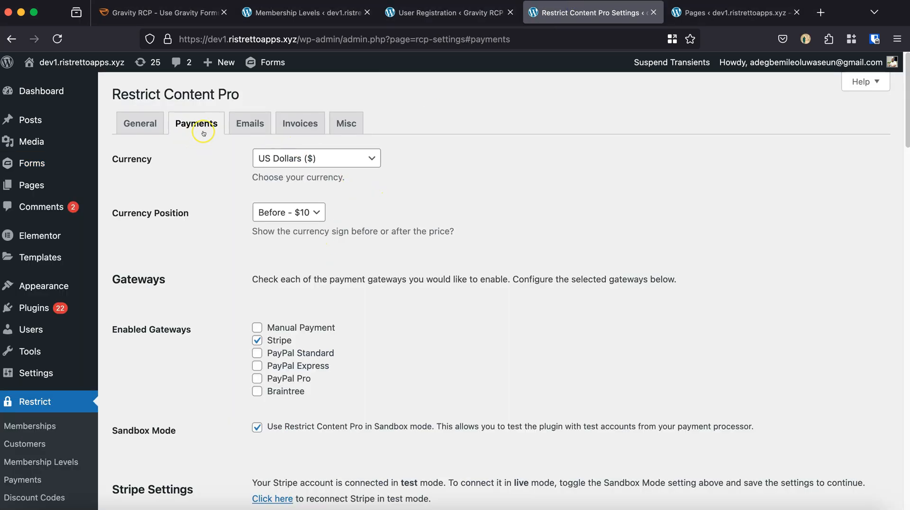
scroll(28, 369, down, 4)
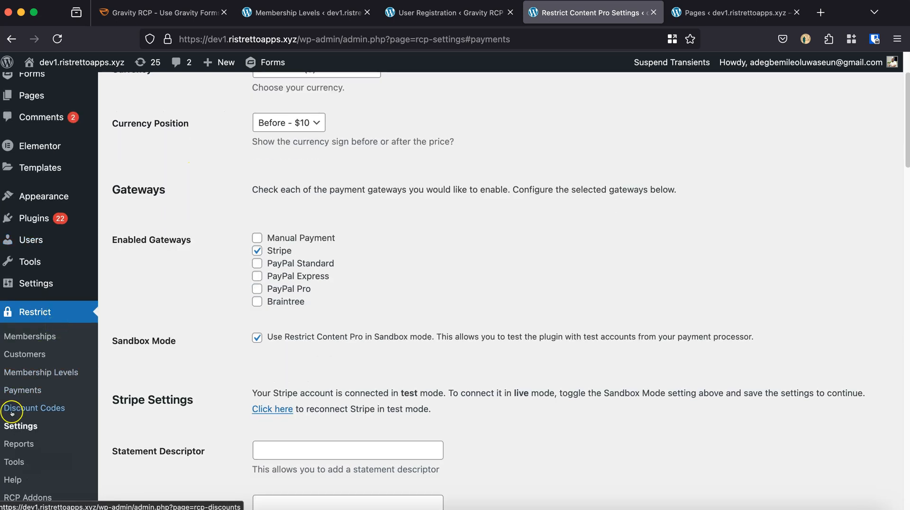
scroll(235, 270, up, 4)
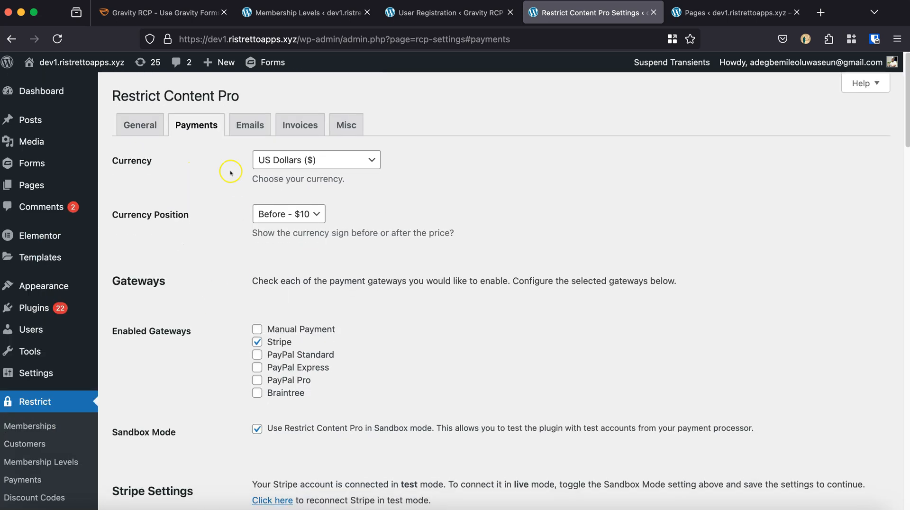
click(291, 157)
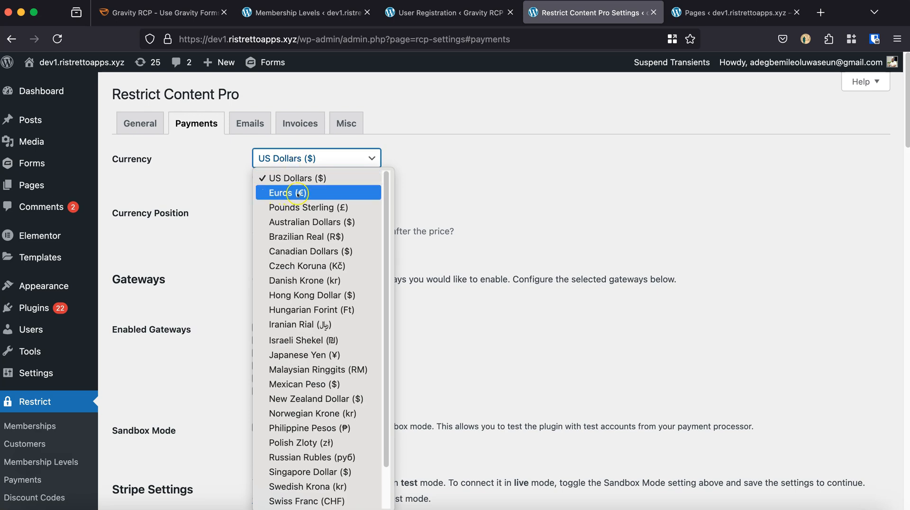
click(474, 166)
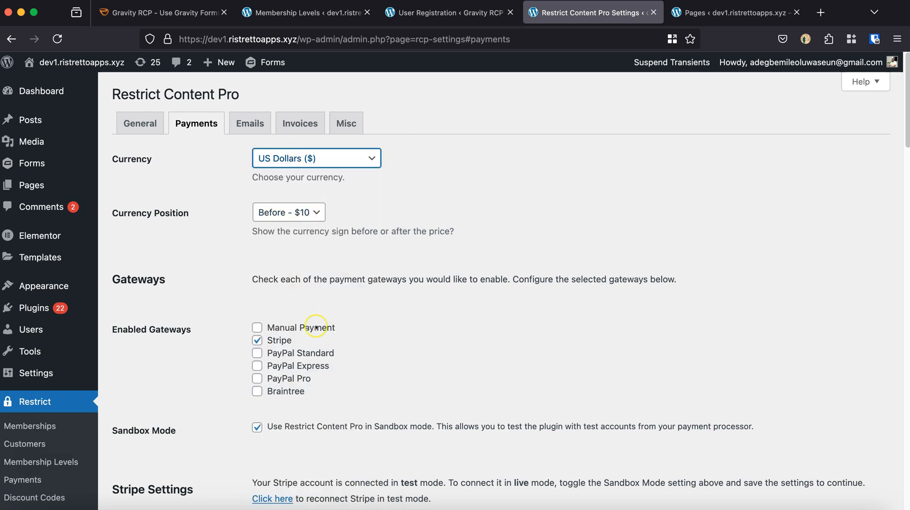
Review the Stripe gateway, Sandbox Mode and Stripe connection settings, and save the payment options.
scroll(316, 327, down, 1)
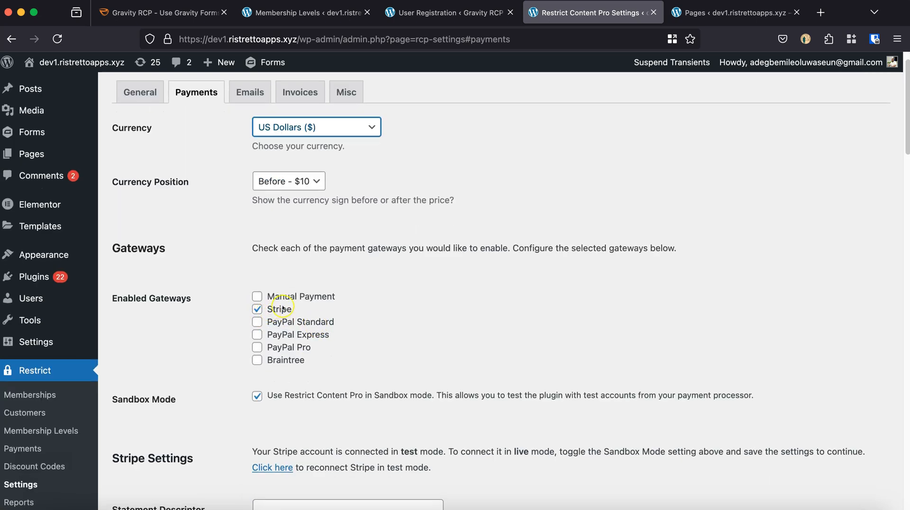
scroll(353, 327, down, 4)
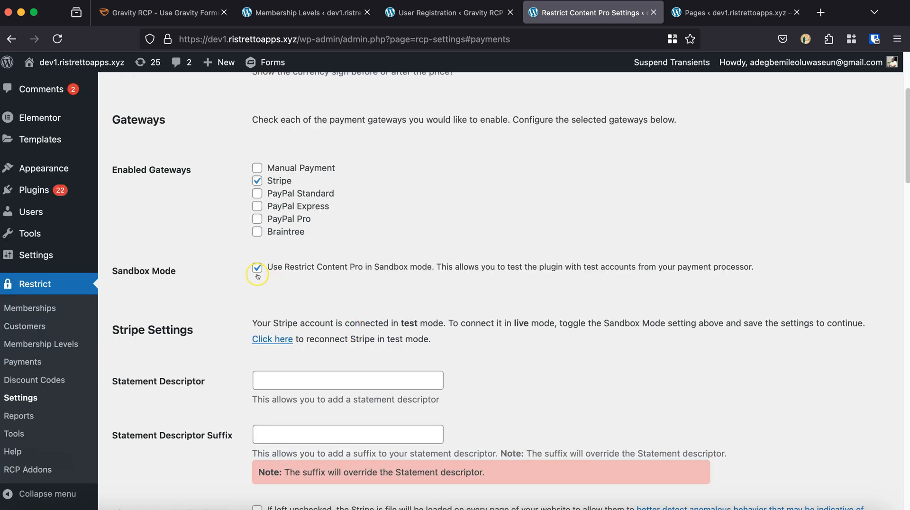
drag(191, 270, 138, 270)
click(344, 296)
scroll(344, 296, down, 4)
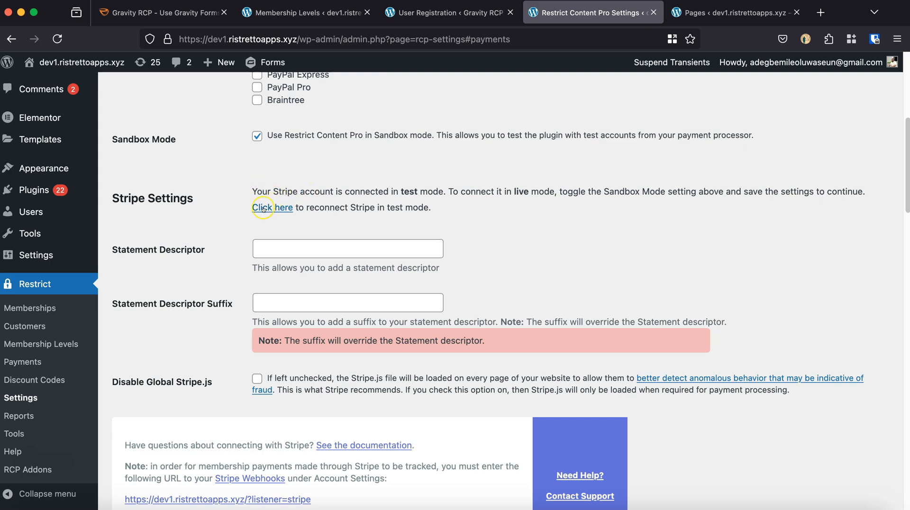
scroll(142, 426, down, 15)
click(145, 445)
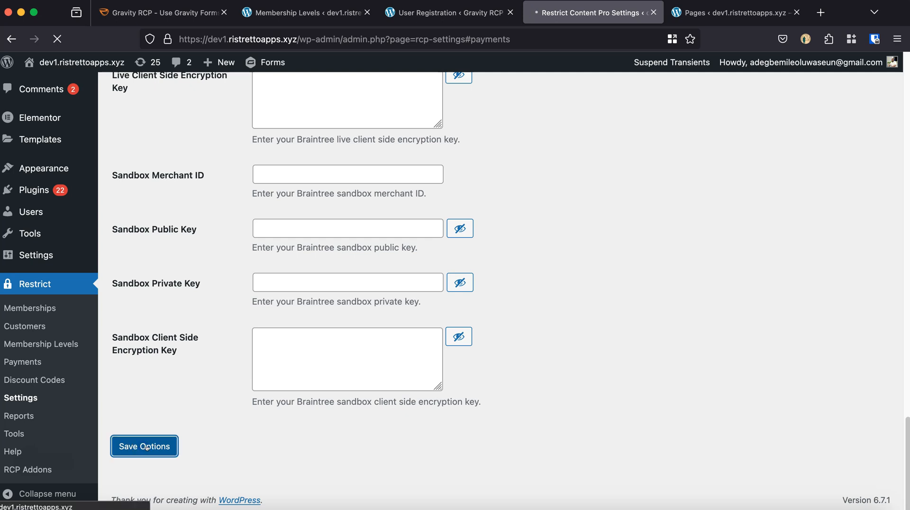
Go to the general settings and look through the pages available as the Registration Page, keeping the current choice.
click(370, 221)
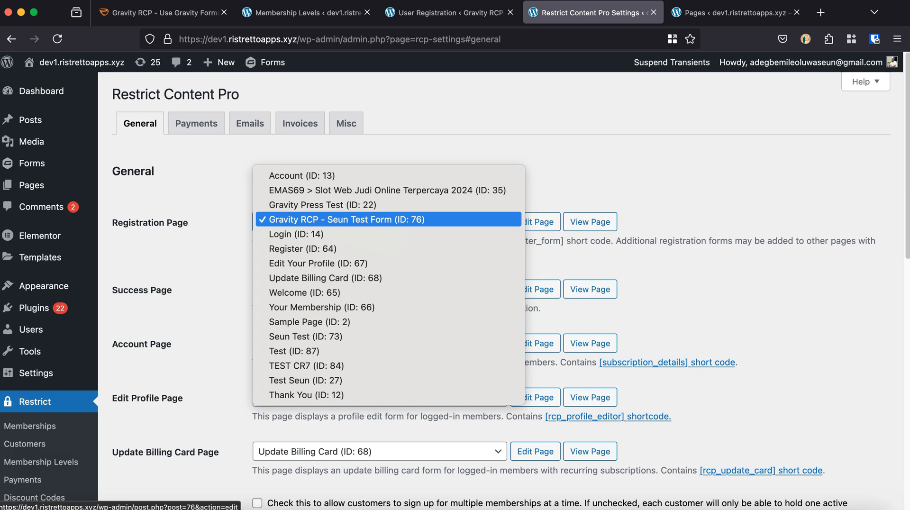
click(653, 174)
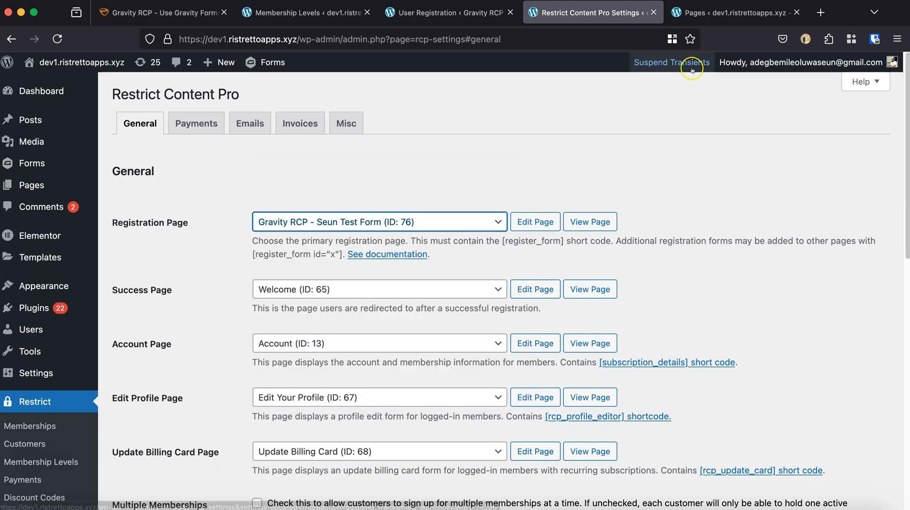
Add a new page titled "Gravity RCP Test" plus the tester's first name, containing the Gravity RCP form, and publish it.
click(713, 17)
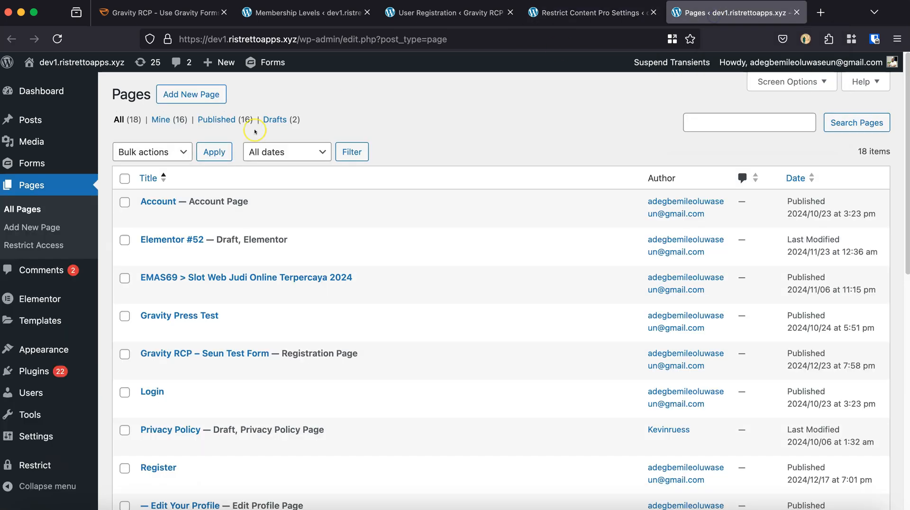
click(182, 94)
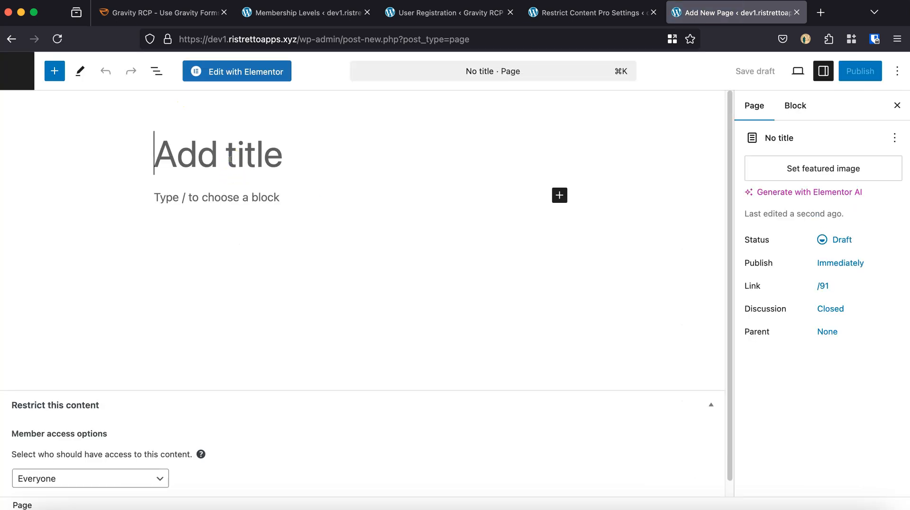
text(Gravity RCP)
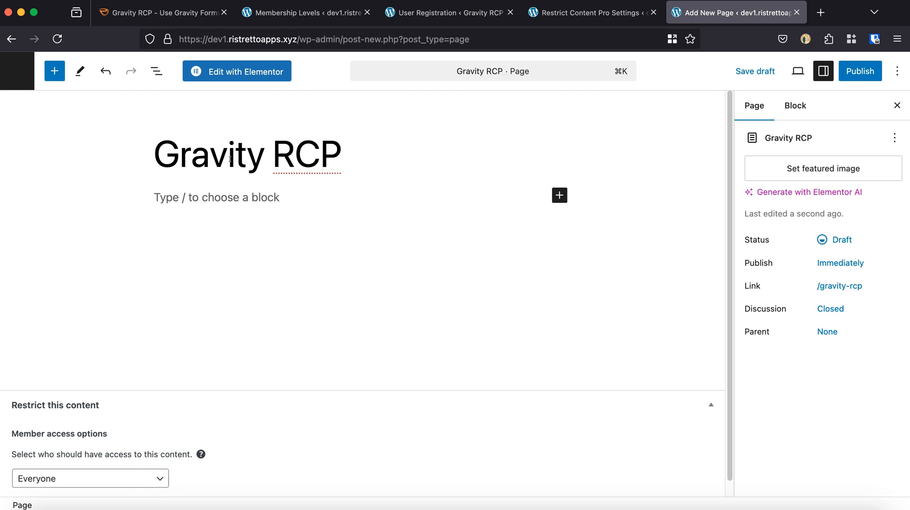
text( Test - Kevin)
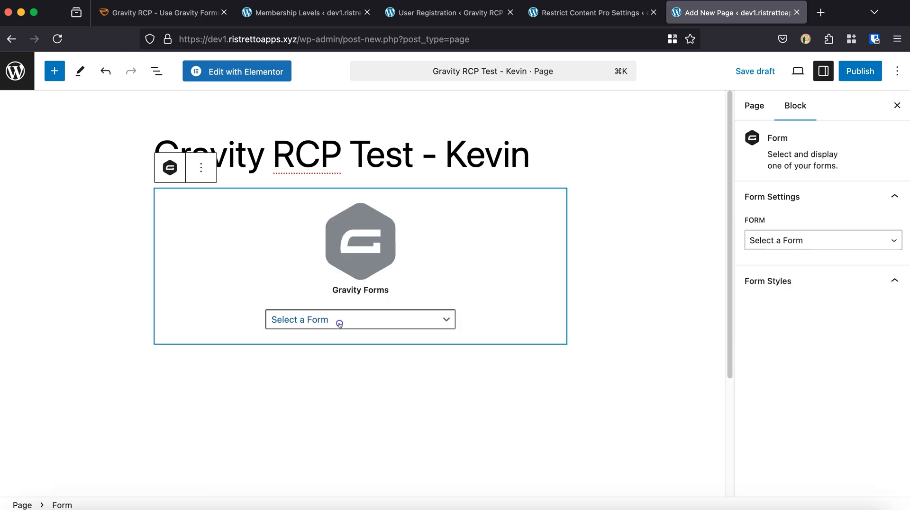
click(340, 320)
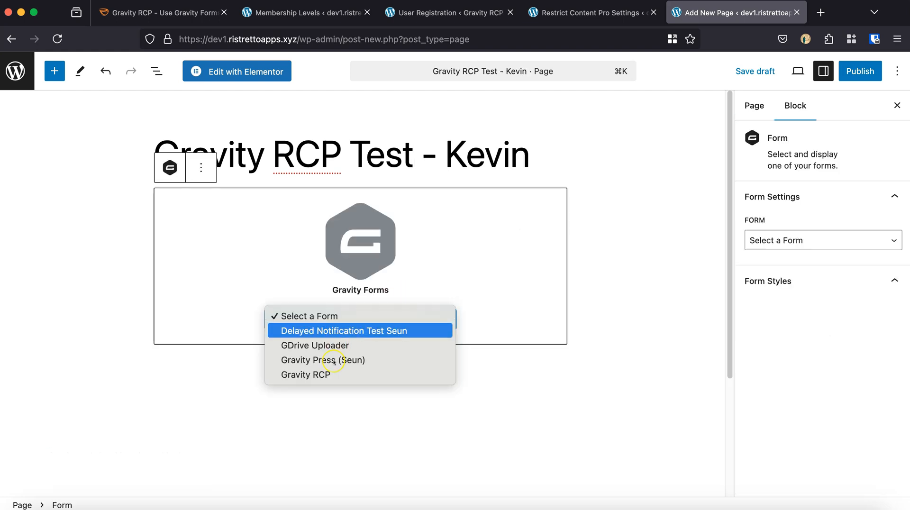
click(322, 374)
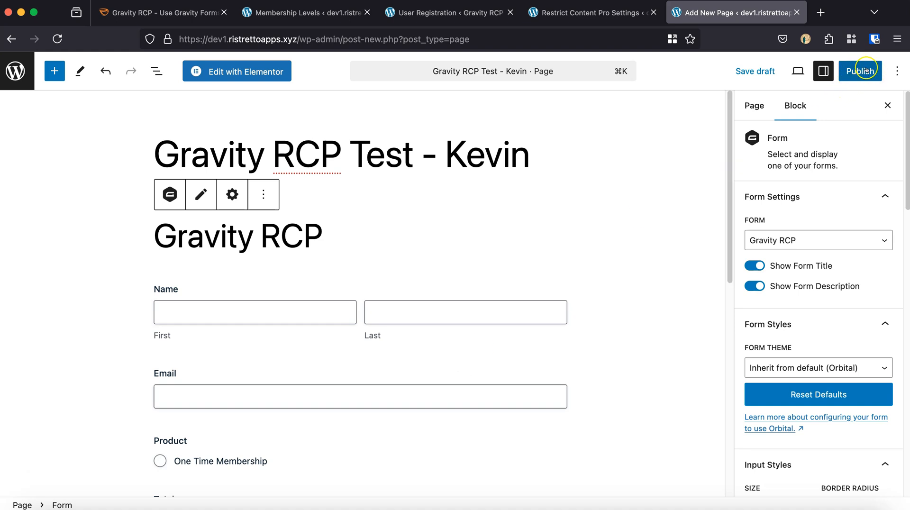
Reload the Restrict Content Pro settings and set the Registration Page to the new Gravity RCP Test page (ID: 91).
click(535, 15)
click(58, 39)
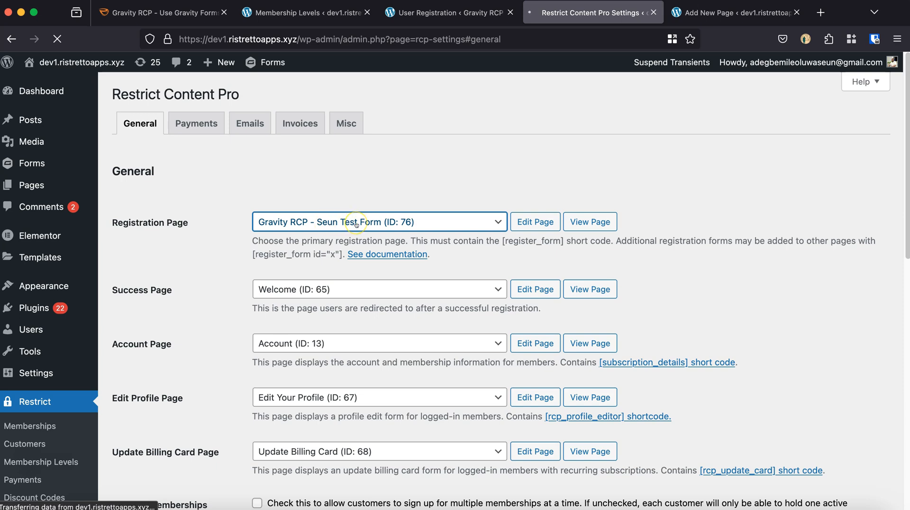
click(467, 224)
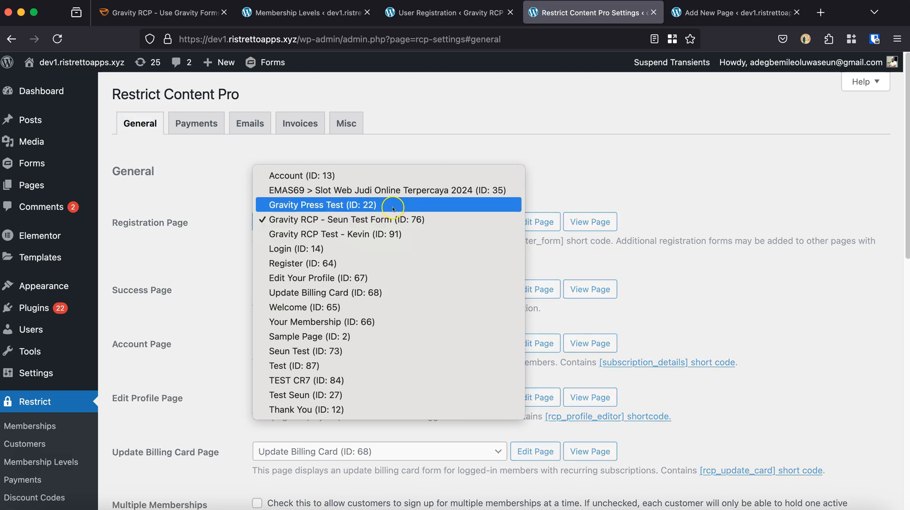
click(316, 233)
Keep Auto Renew at "Never auto renew" and save the general options.
scroll(373, 241, down, 3)
scroll(373, 241, down, 5)
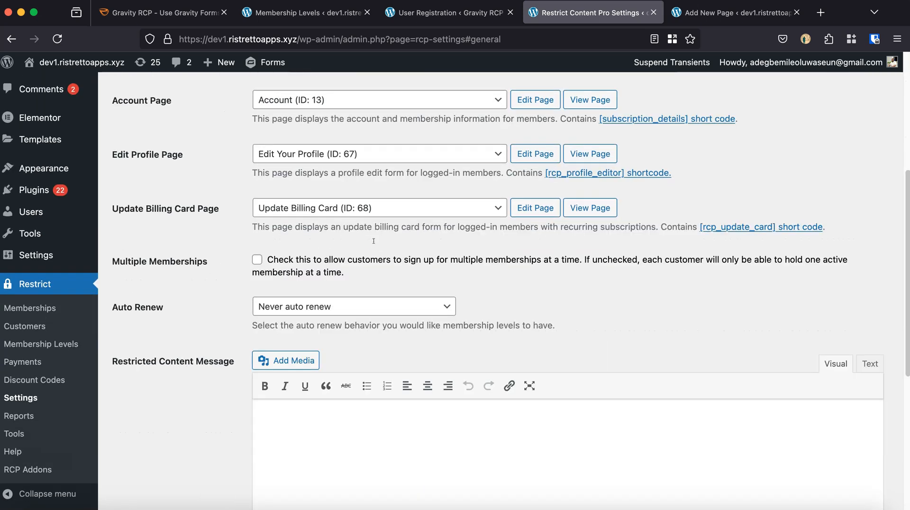
scroll(374, 241, down, 2)
click(279, 246)
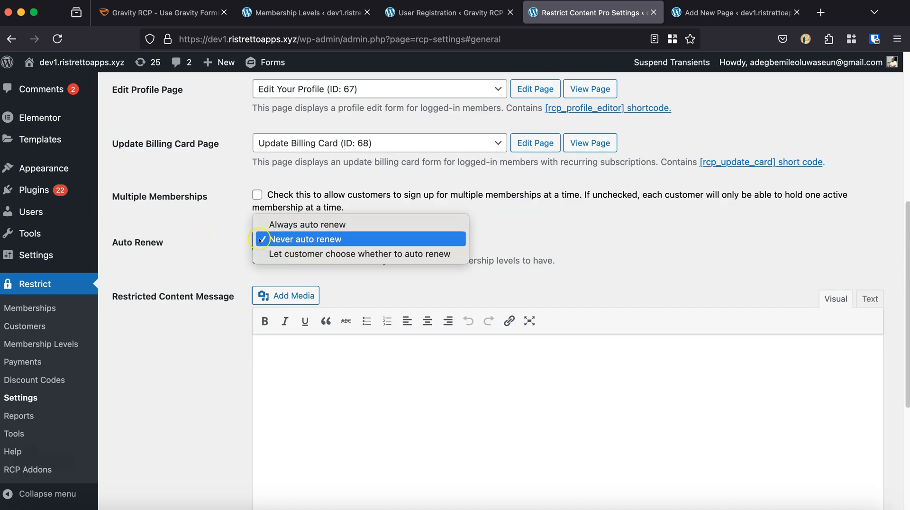
click(260, 239)
scroll(301, 303, down, 7)
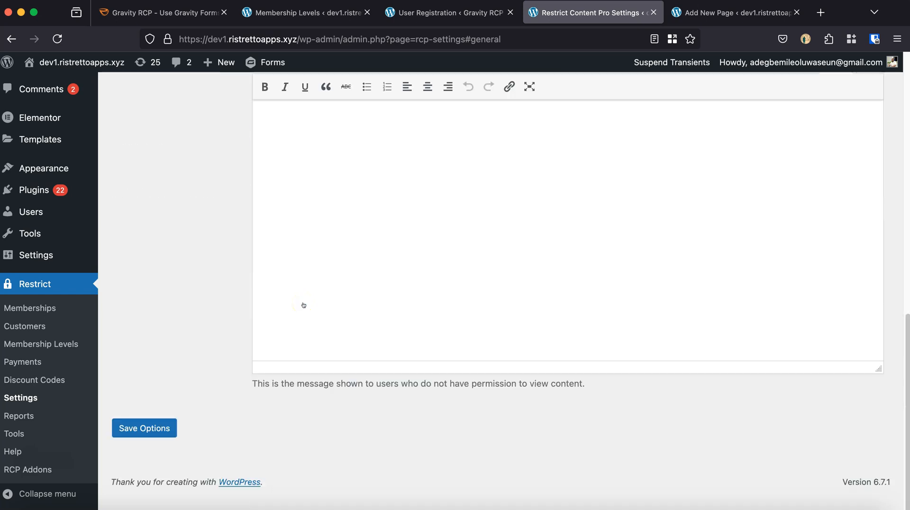
click(131, 445)
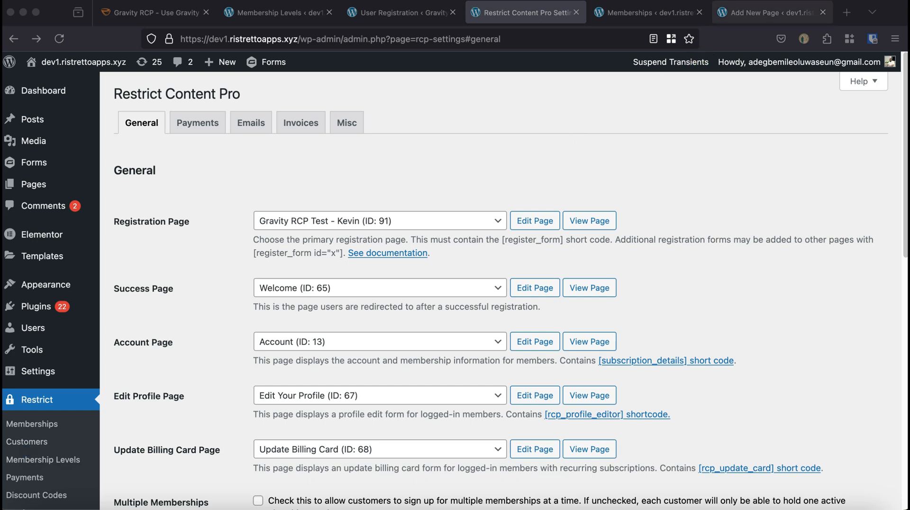
Return to the published Gravity RCP Test page in the editor and open its live version in a new private window.
click(742, 15)
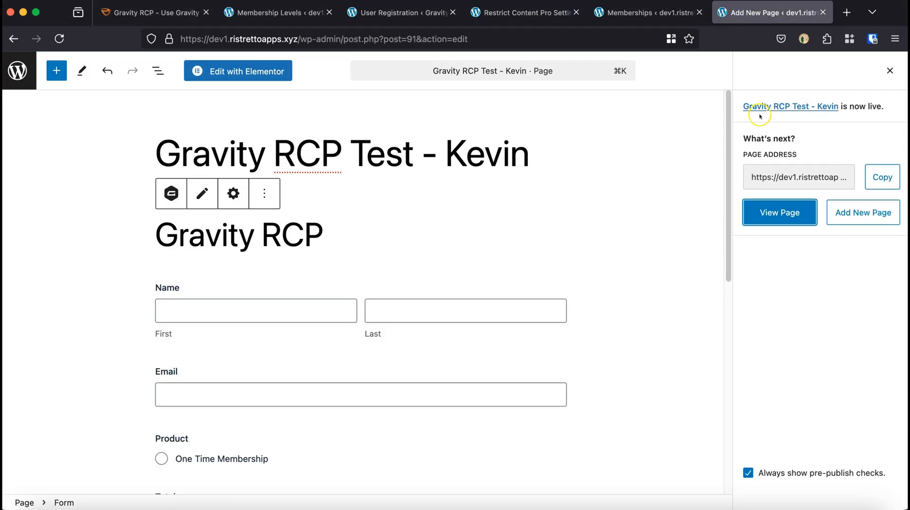
right_click(781, 214)
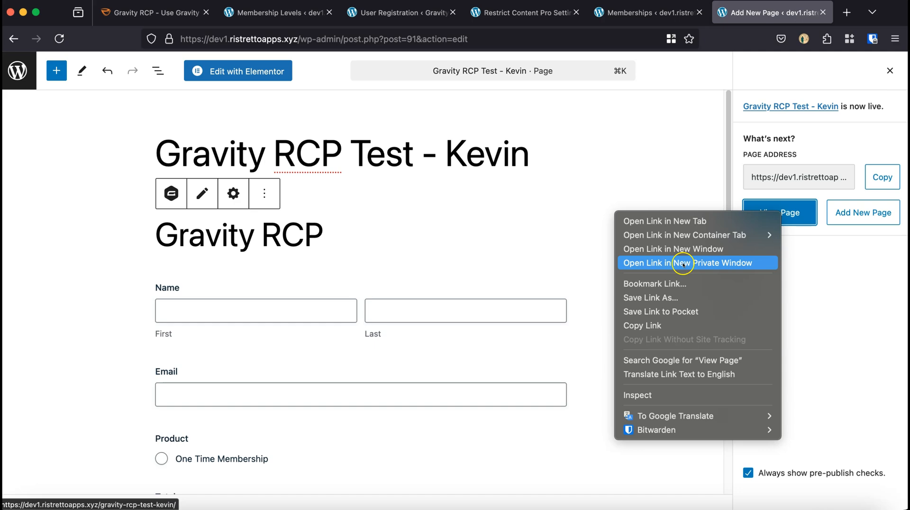
click(683, 264)
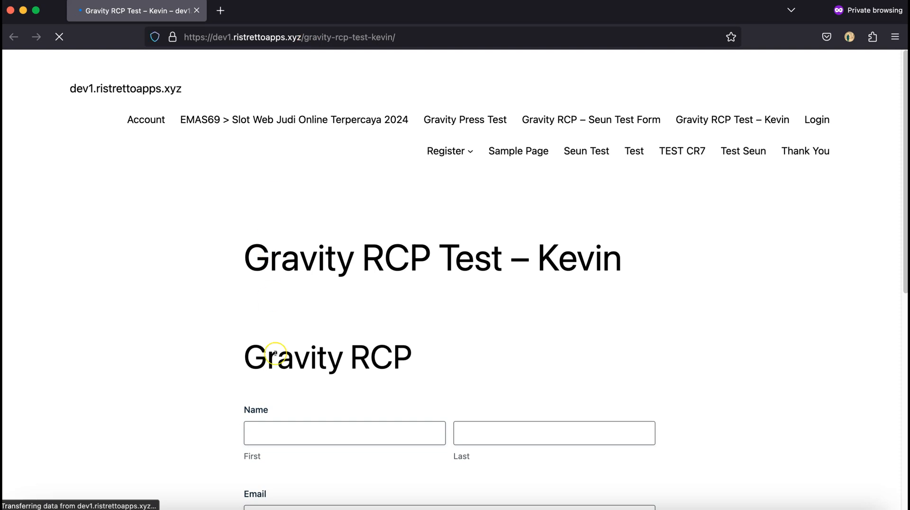
Fill in the test member's first name, last name and e-mail in the Gravity RCP form.
scroll(275, 353, down, 2)
scroll(275, 353, down, 3)
click(304, 283)
text(test)
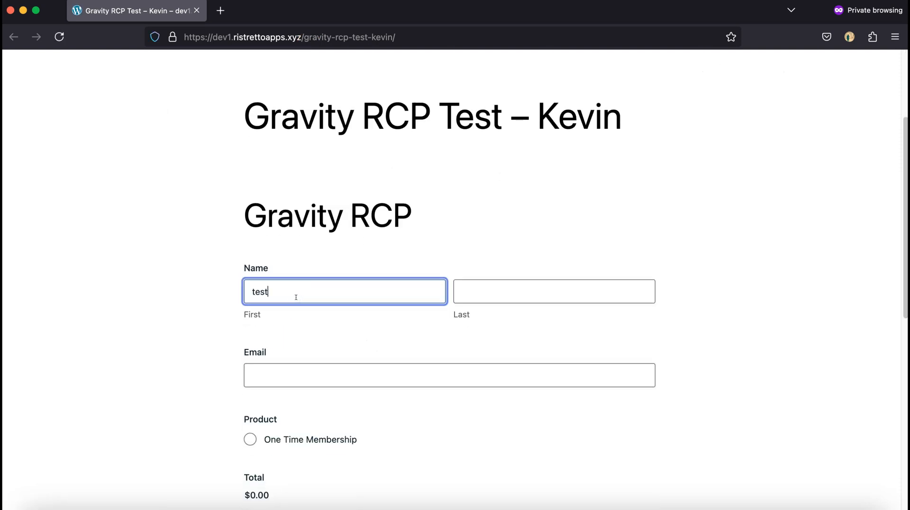
text(kevin)
click(466, 291)
text(test)
click(410, 376)
text(Testkevin1@)
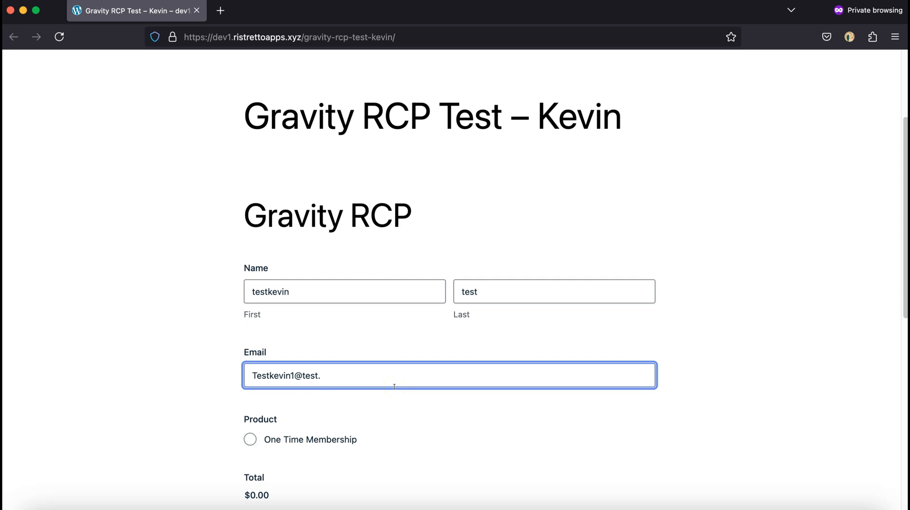
Choose the One Time Membership product and check the form's total.
click(251, 439)
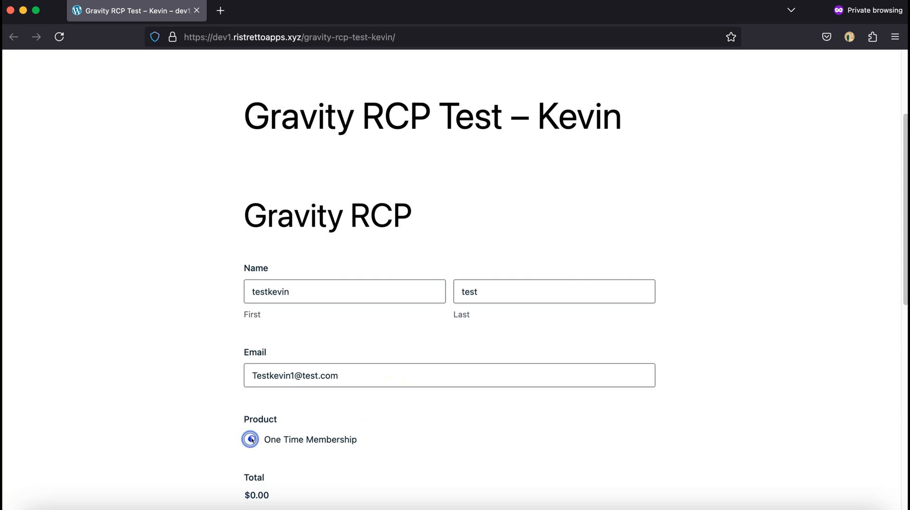
scroll(252, 440, down, 1)
scroll(255, 433, down, 3)
drag(305, 425, 241, 422)
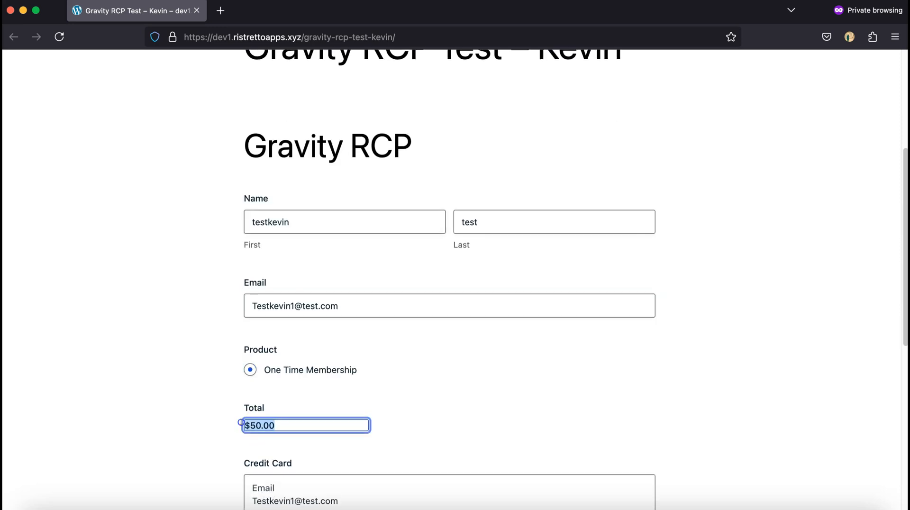
scroll(521, 415, down, 5)
scroll(386, 392, down, 8)
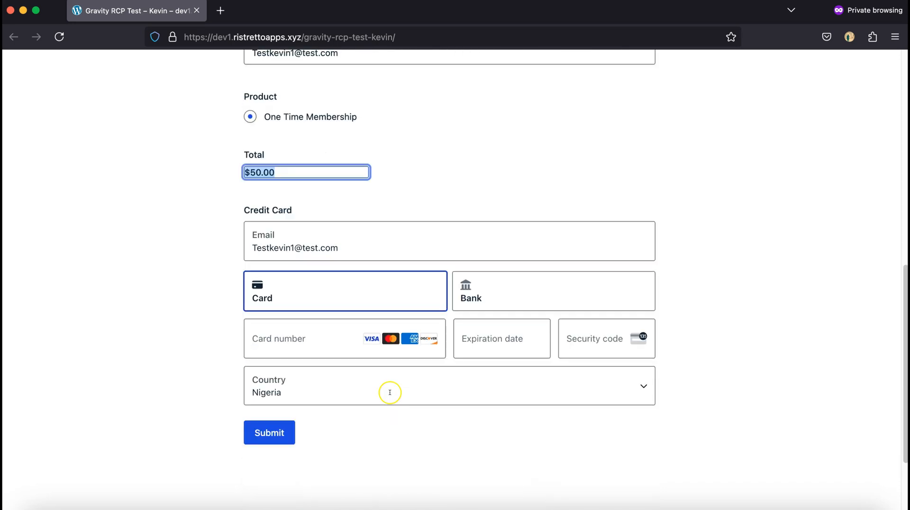
Fill in the test card's number, expiration date and security code, with United States as the country and a ZIP code.
click(309, 279)
click(302, 316)
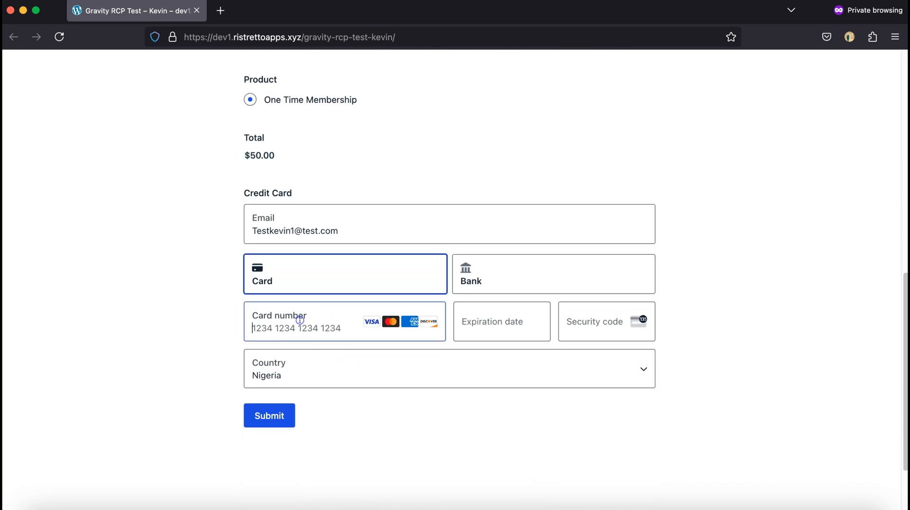
text(42)
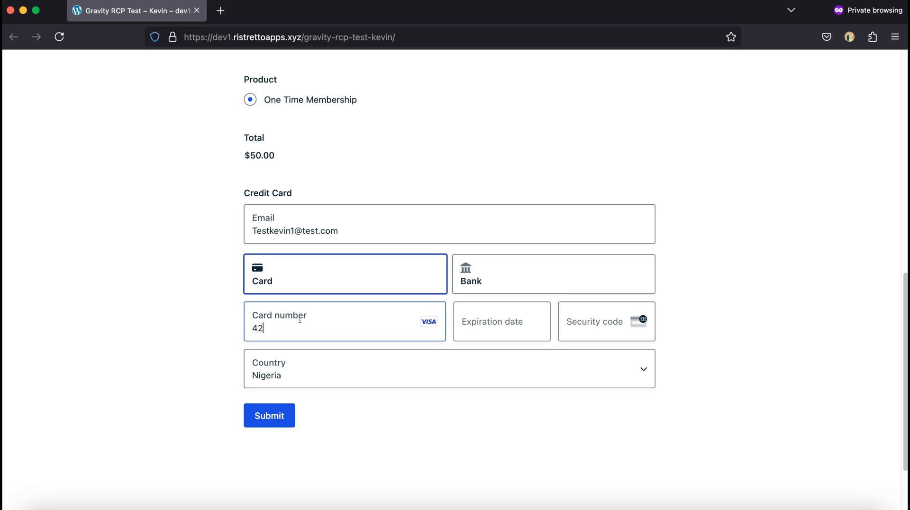
text(42 4242 4242 4242)
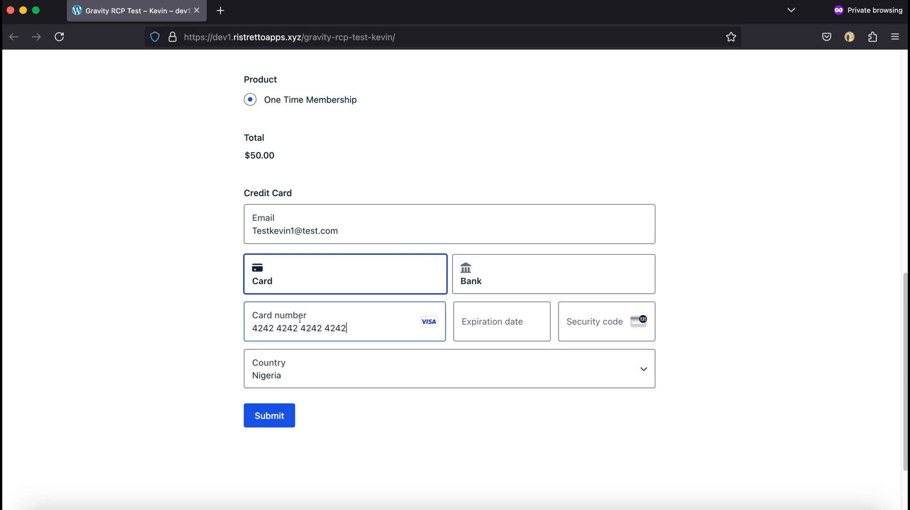
click(487, 325)
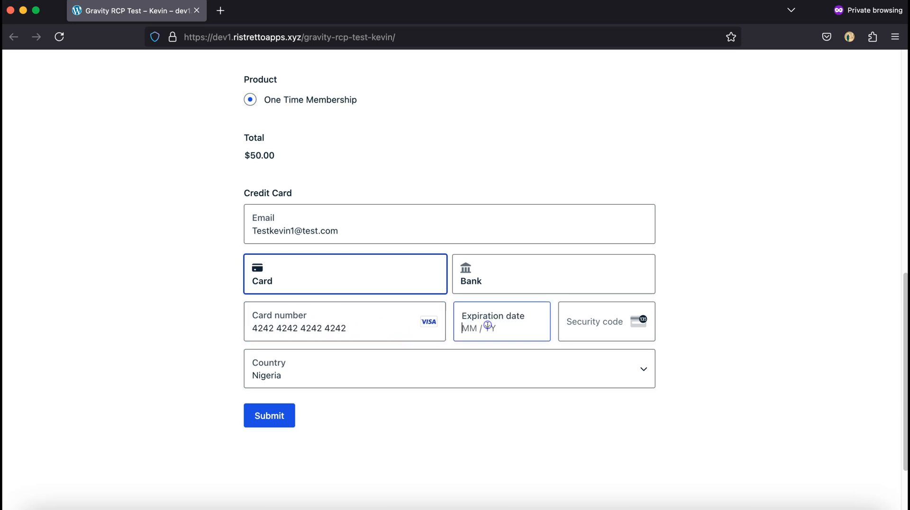
text(0424)
click(524, 311)
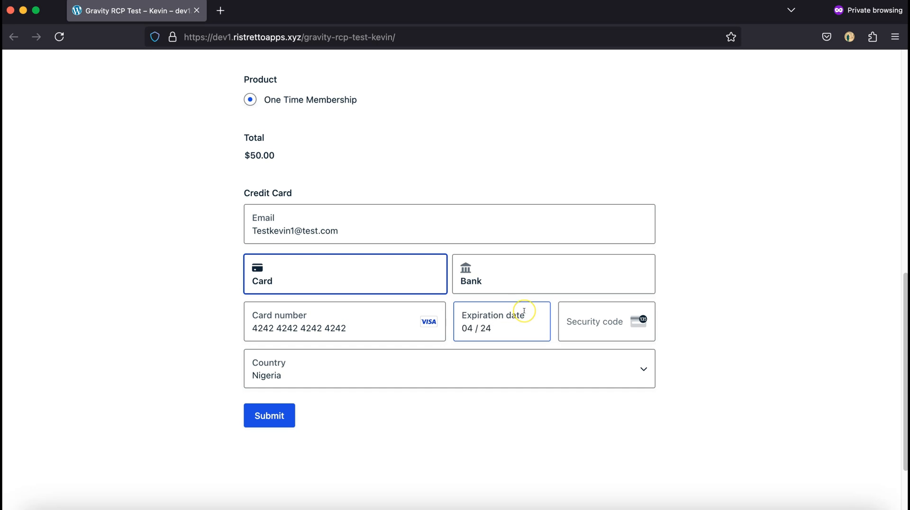
click(595, 324)
text(123)
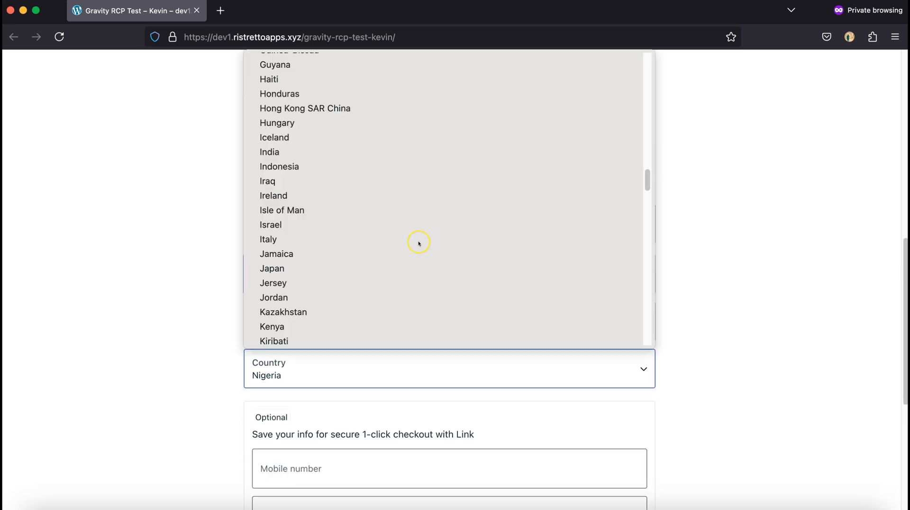
scroll(419, 243, up, 10)
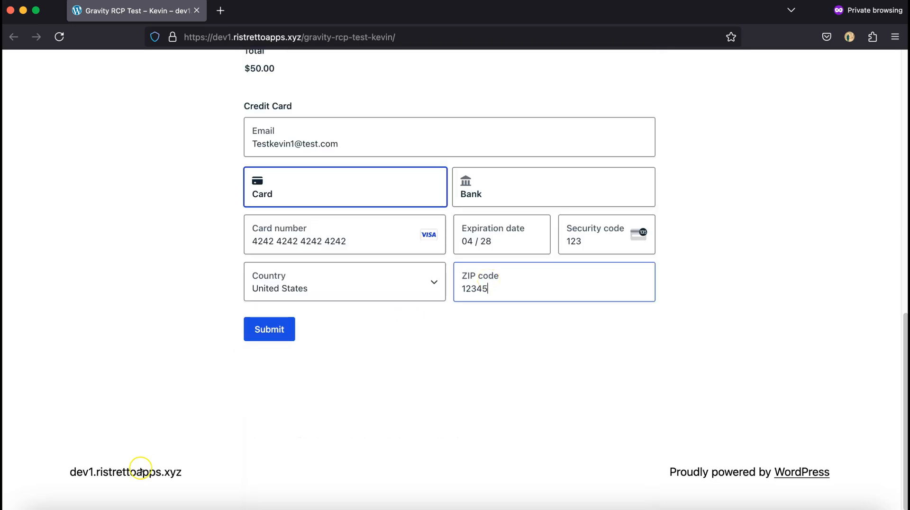
Submit the registration form and close the private window after checking the confirmation message.
click(255, 329)
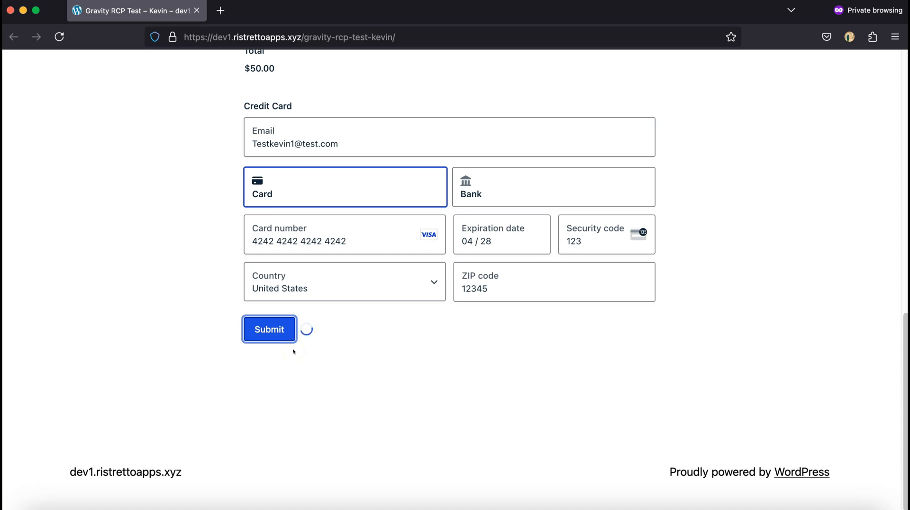
drag(243, 334, 570, 335)
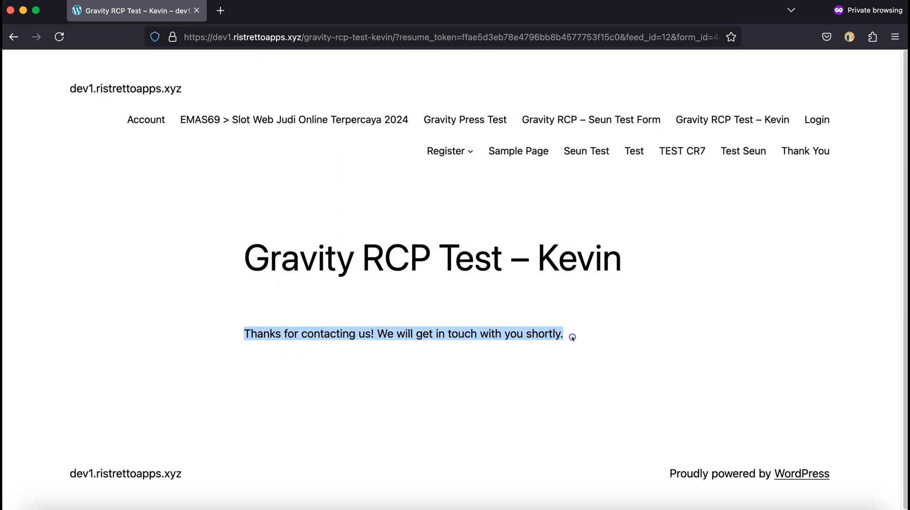
click(11, 10)
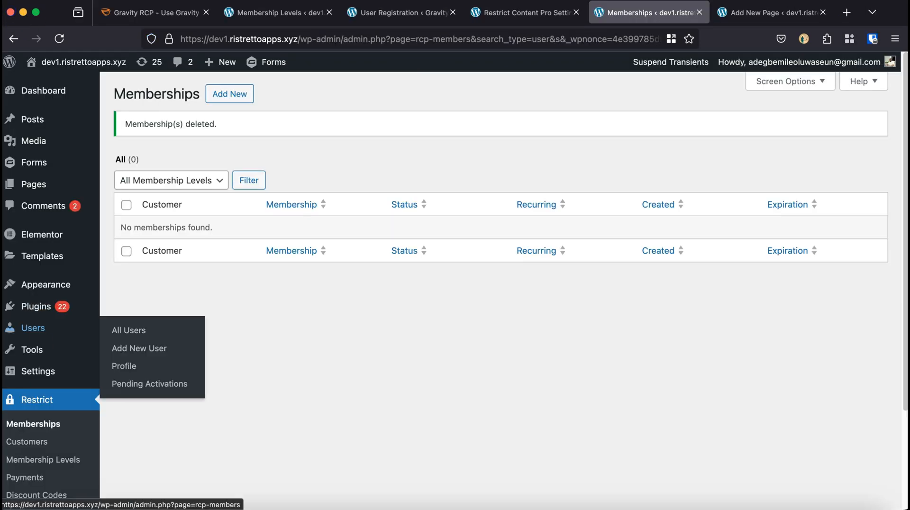
Reload the Restrict Content Pro memberships list and check the new member's level, status, creation and expiration dates.
scroll(77, 370, down, 2)
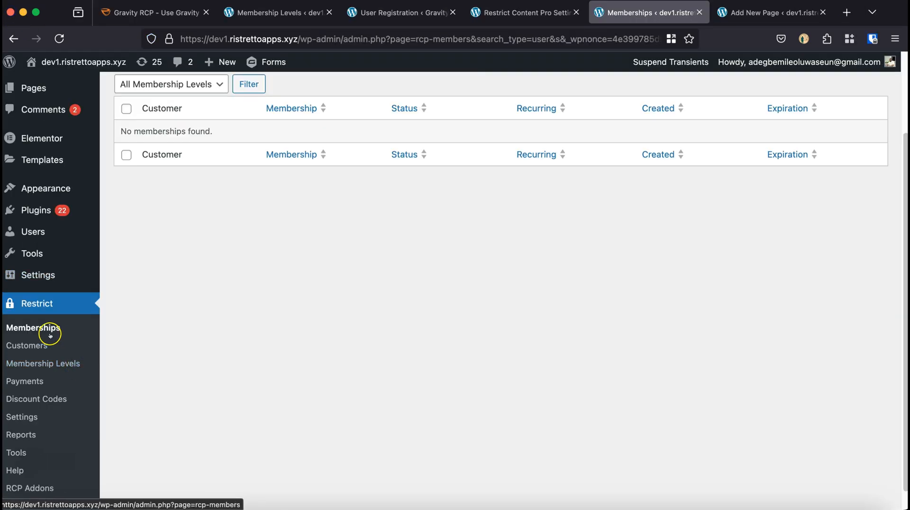
click(33, 327)
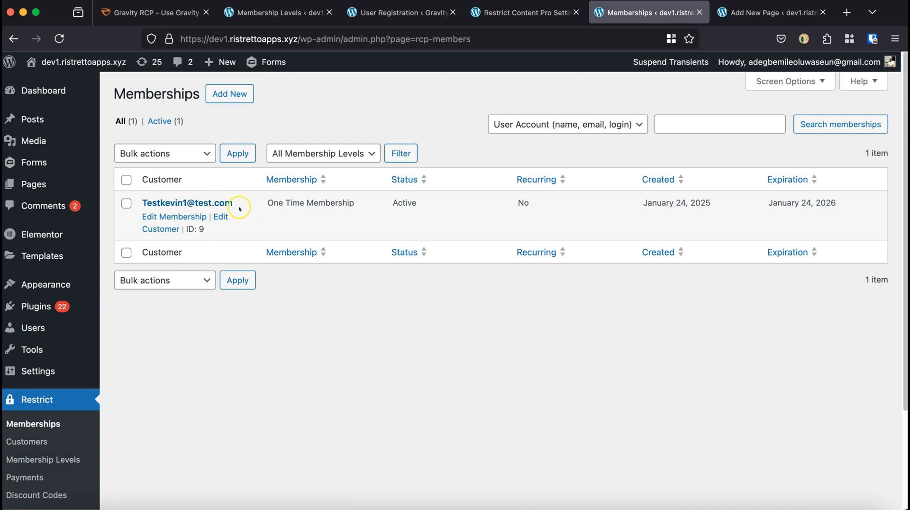
drag(268, 203, 428, 201)
drag(643, 203, 837, 203)
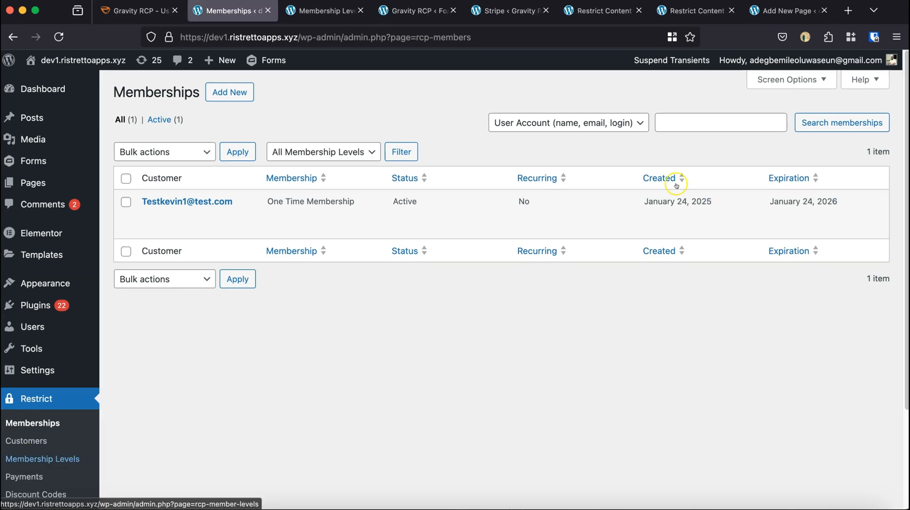
Set Maximum Renewals of the One Time Membership level to "Until Cancelled" and update the membership level.
click(316, 10)
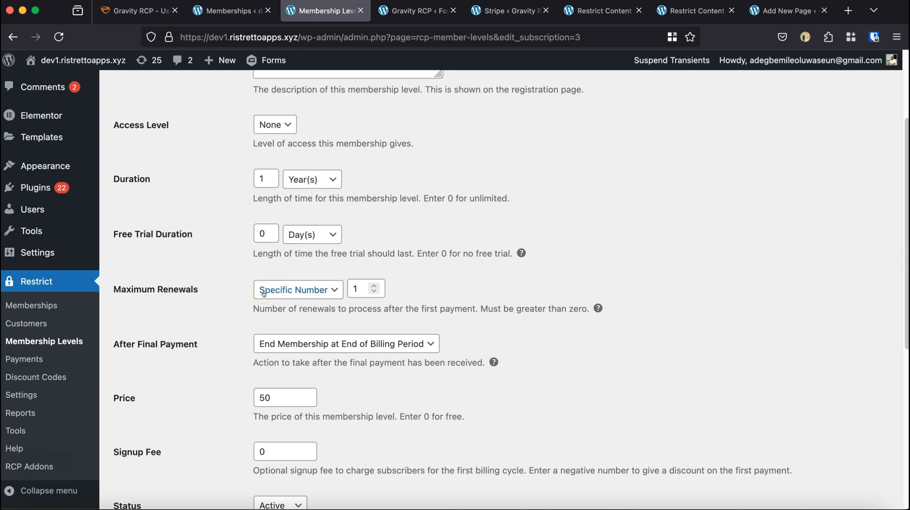
click(294, 290)
click(288, 271)
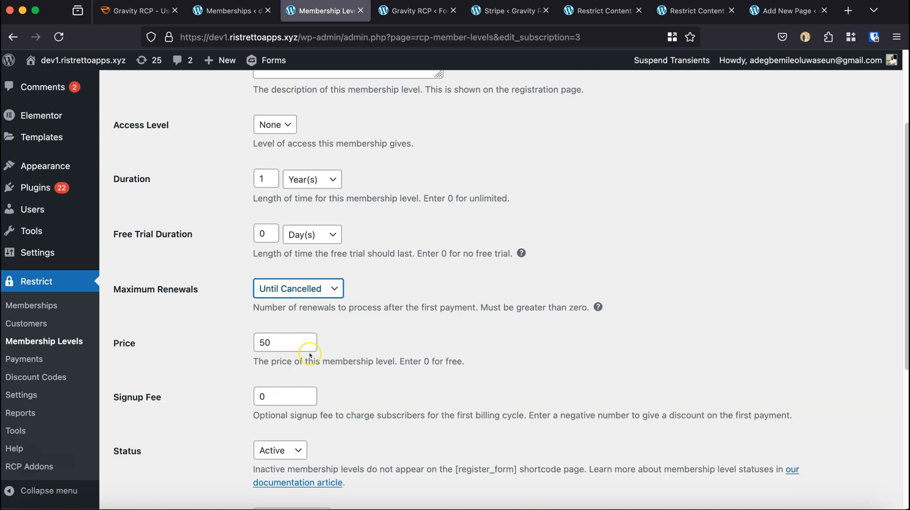
scroll(310, 353, down, 2)
scroll(311, 354, down, 3)
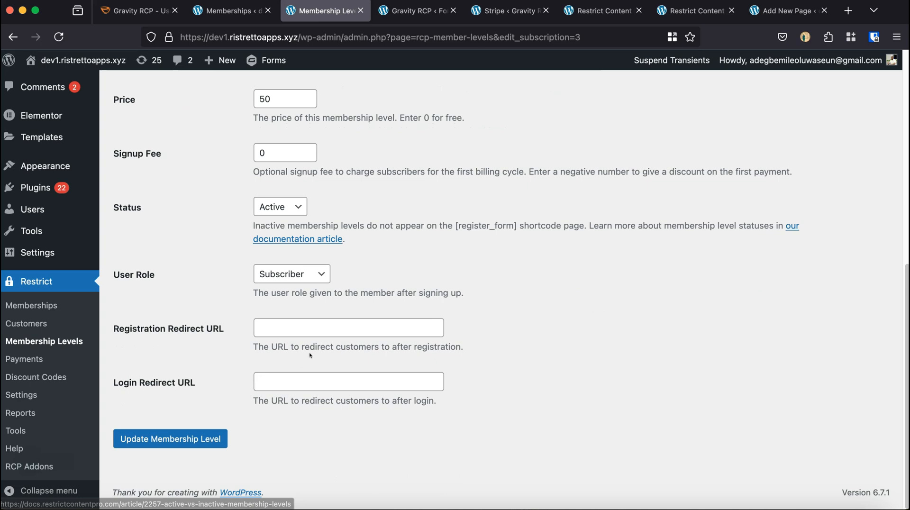
click(177, 436)
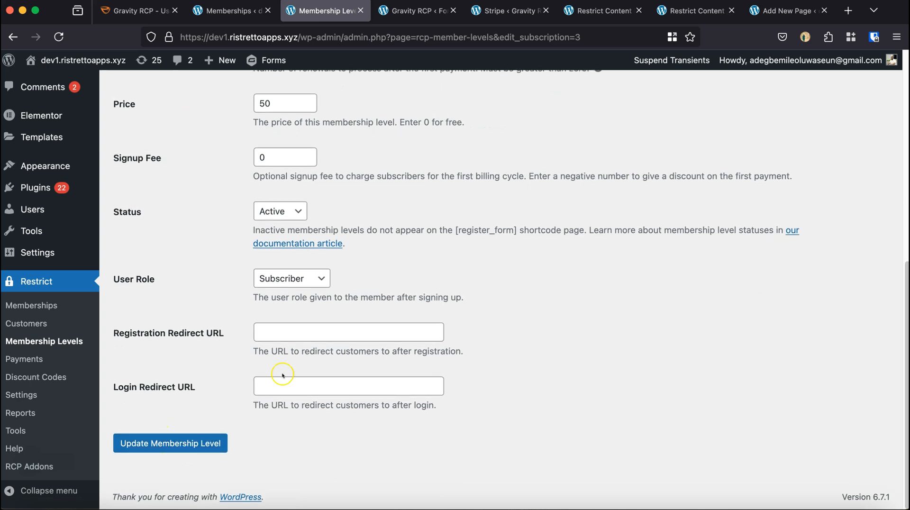
scroll(354, 325, up, 10)
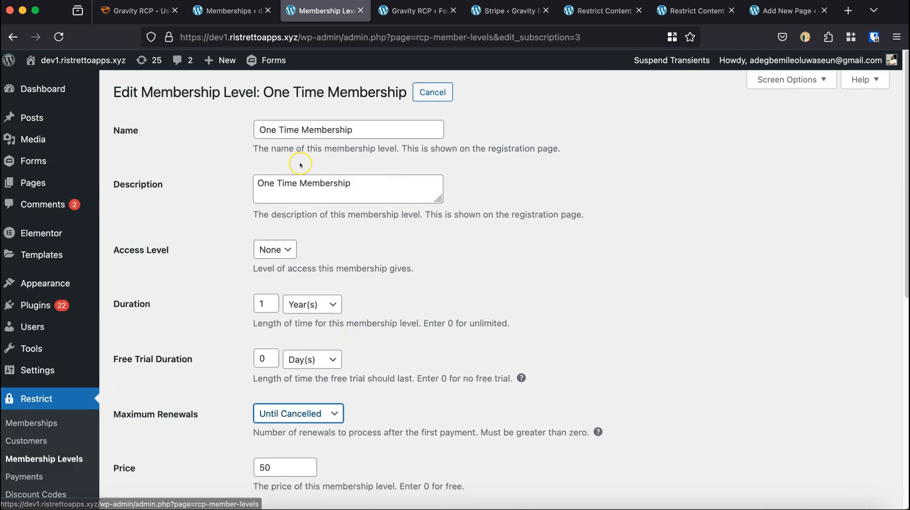
drag(299, 130, 238, 125)
Change the transaction type of the form's One Time Membership Stripe feed to Subscription and review its subscription settings.
click(502, 14)
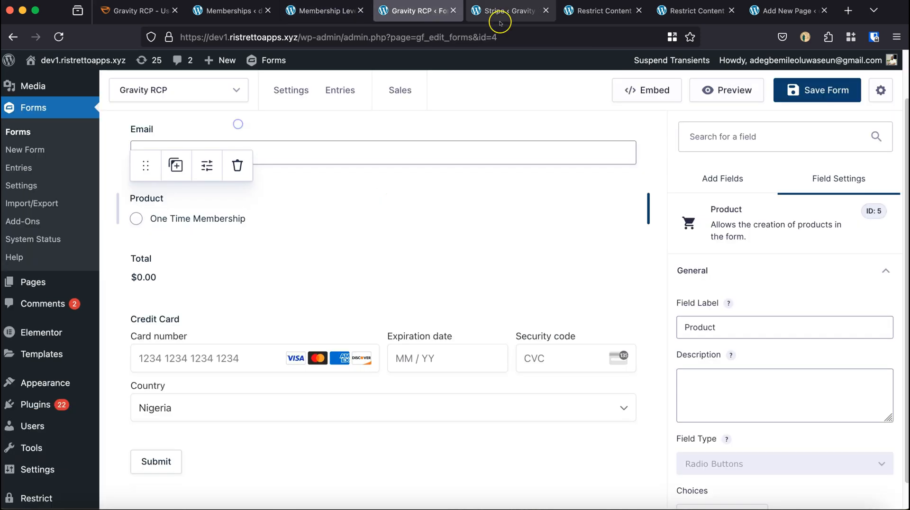
click(378, 192)
scroll(378, 199, up, 1)
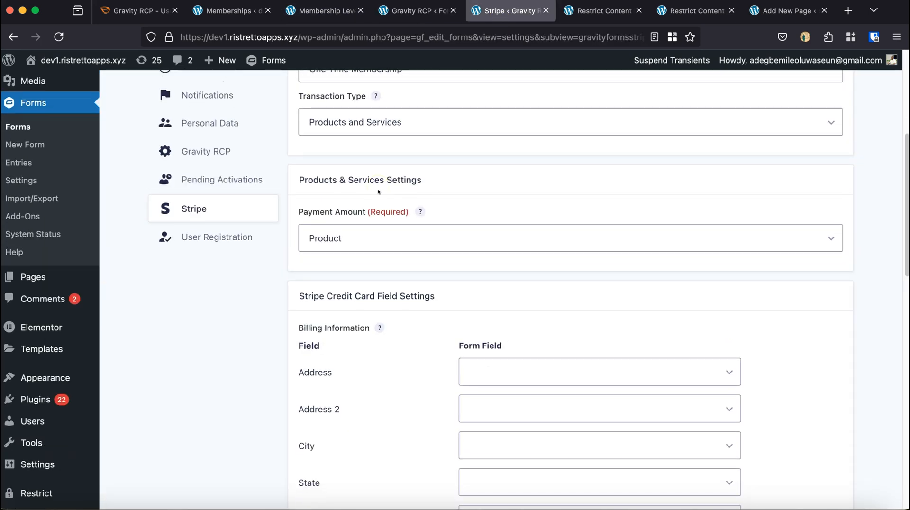
click(381, 133)
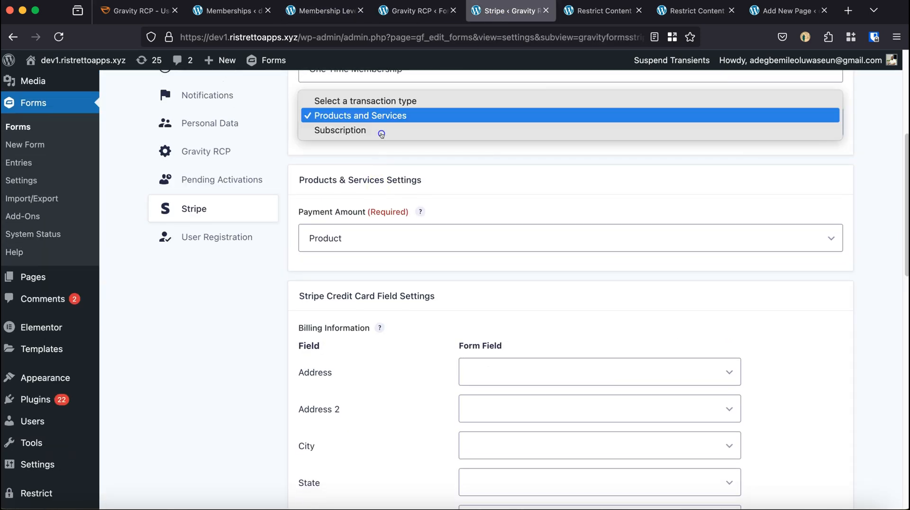
click(347, 131)
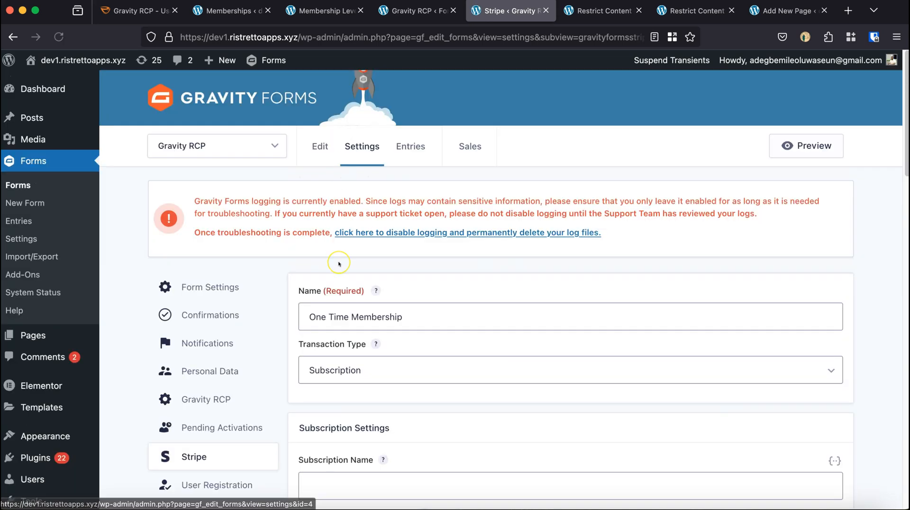
scroll(339, 262, down, 3)
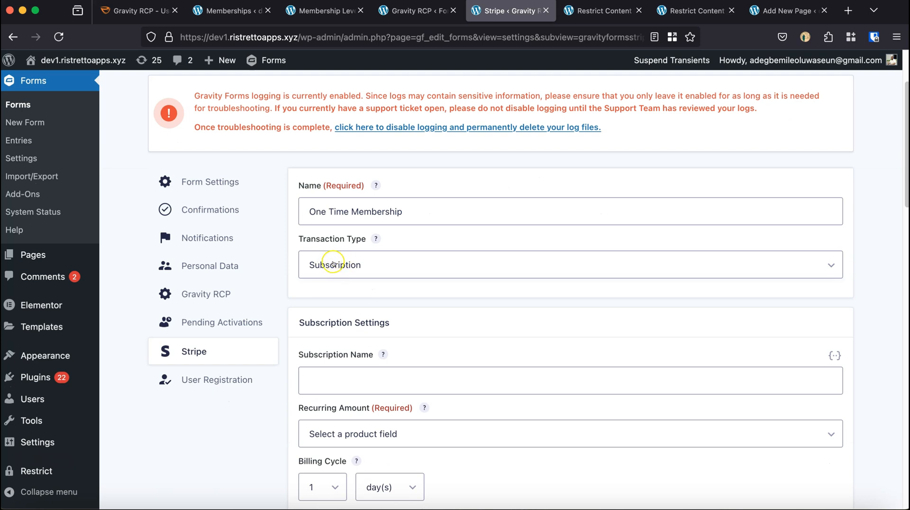
scroll(339, 267, down, 20)
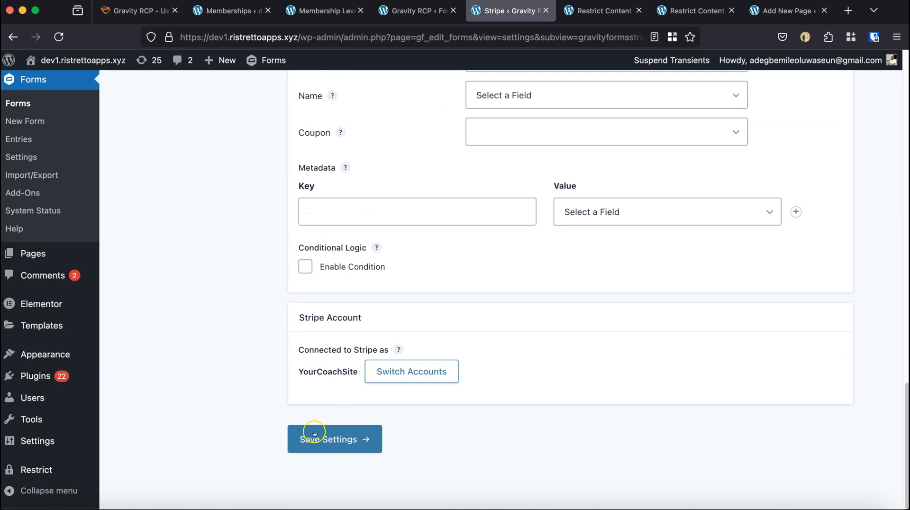
Set Auto Renew to "Always auto renew" in the Restrict Content Pro general settings and save the options.
click(586, 15)
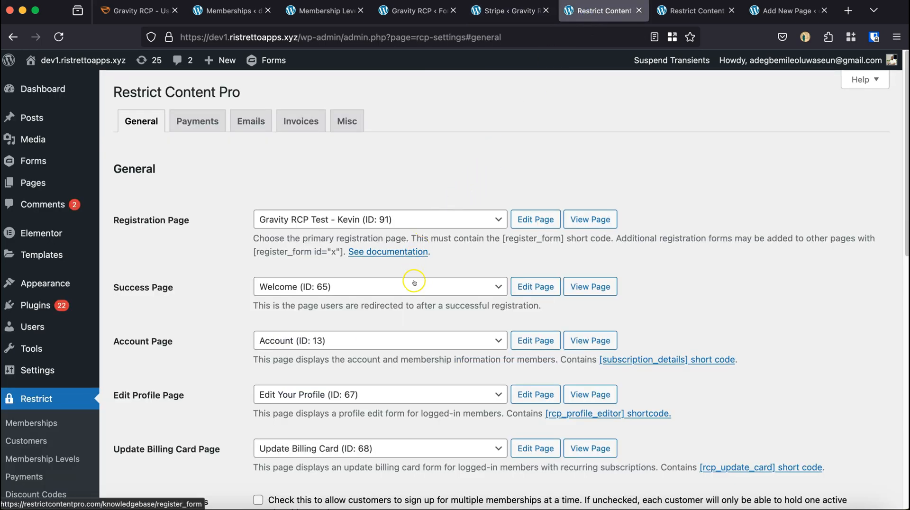
scroll(405, 315, down, 5)
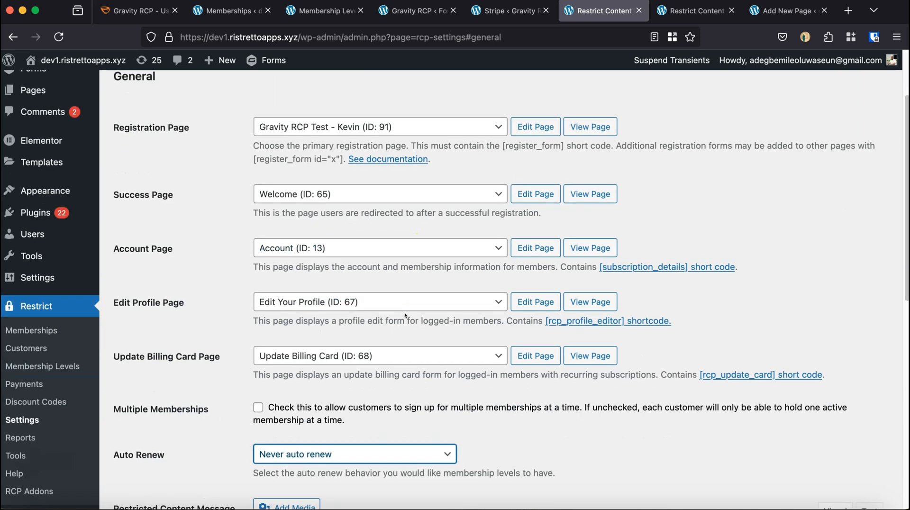
click(335, 316)
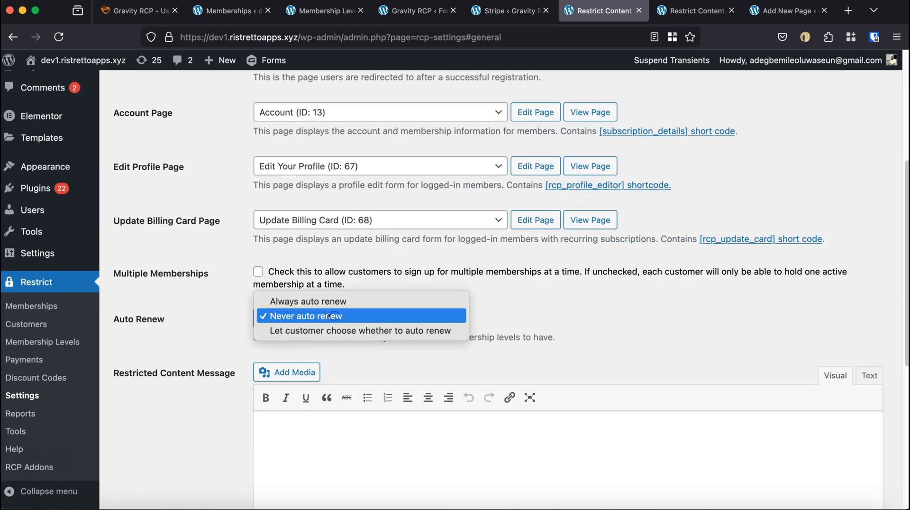
click(303, 302)
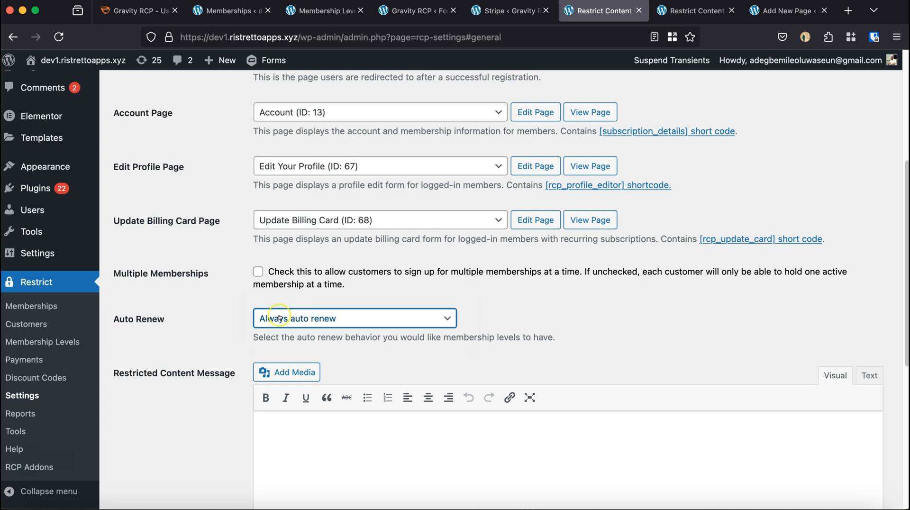
scroll(306, 339, down, 6)
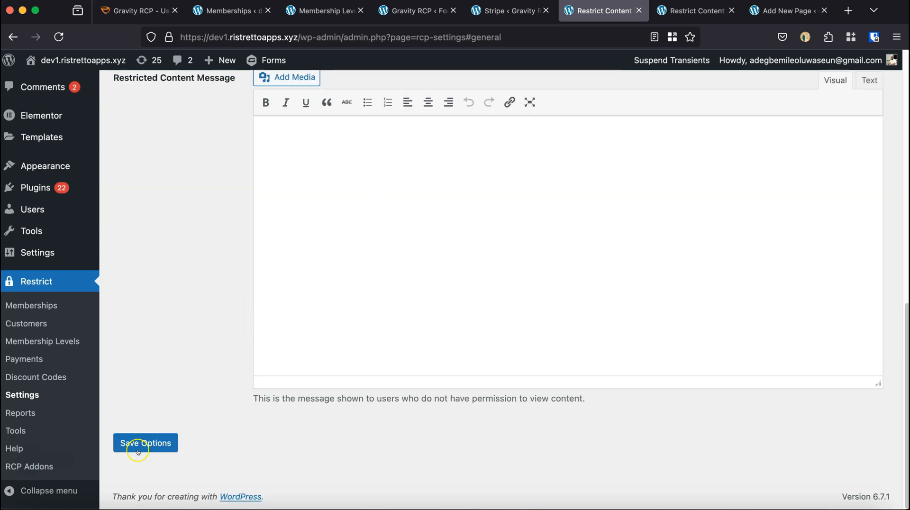
click(153, 442)
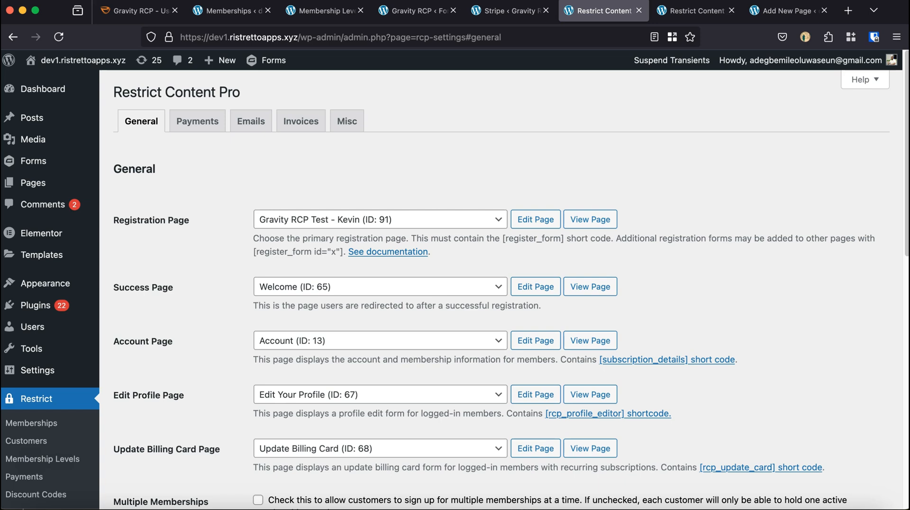
Open the Restrict Content Pro membership levels page.
click(26, 462)
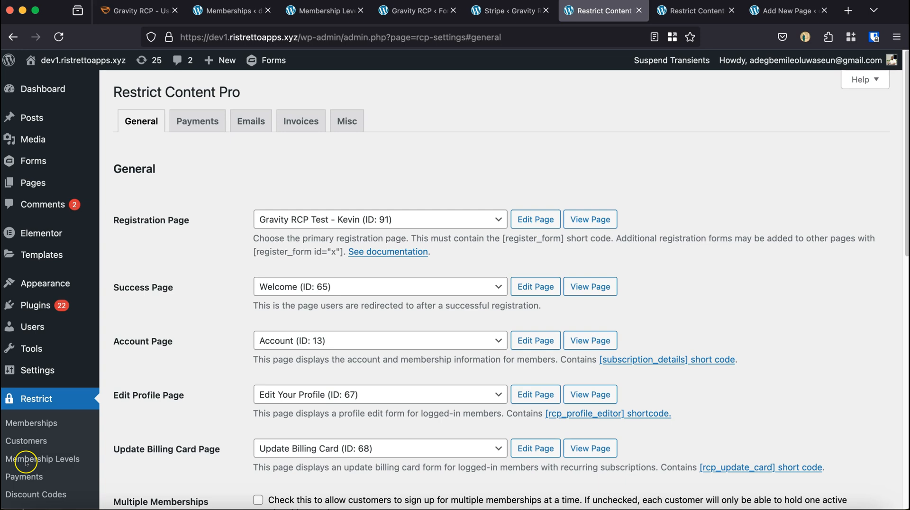